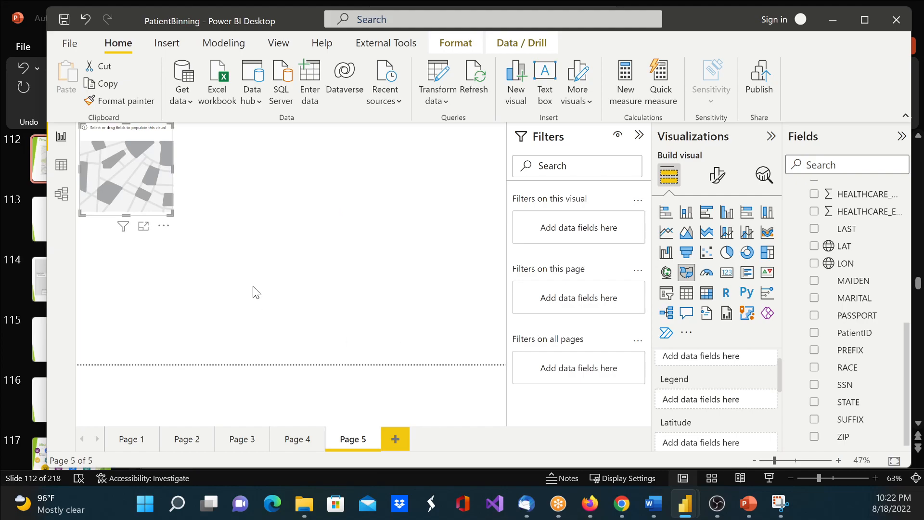
Enlarge the empty filled map to cover most of the page and open the data category options of the LAT field
drag(170, 214, 464, 326)
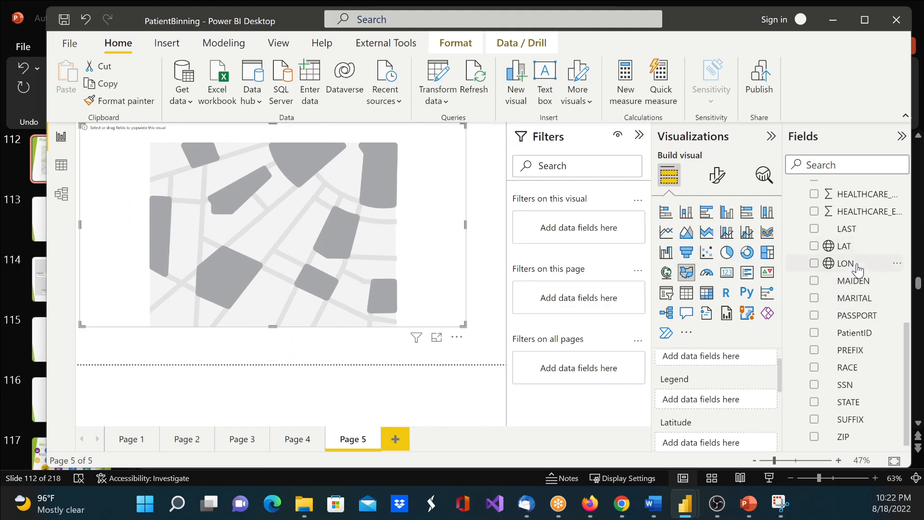
click(854, 249)
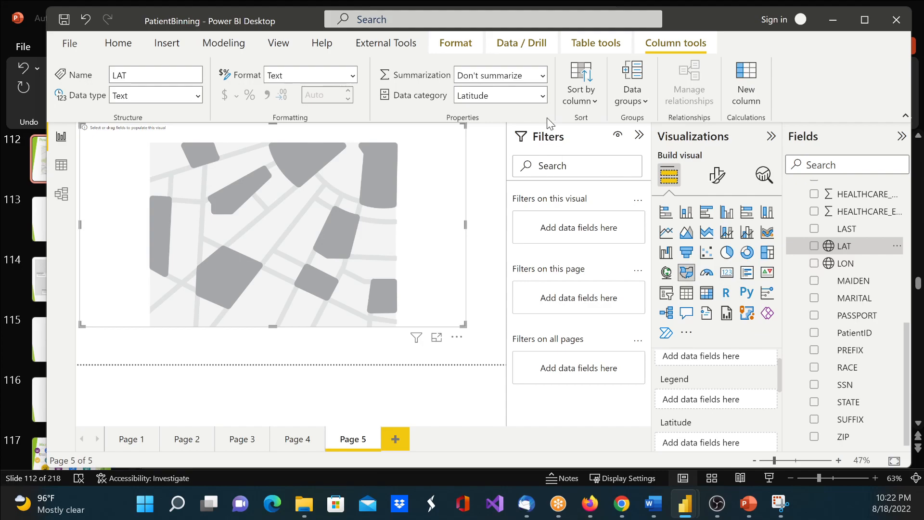
click(543, 98)
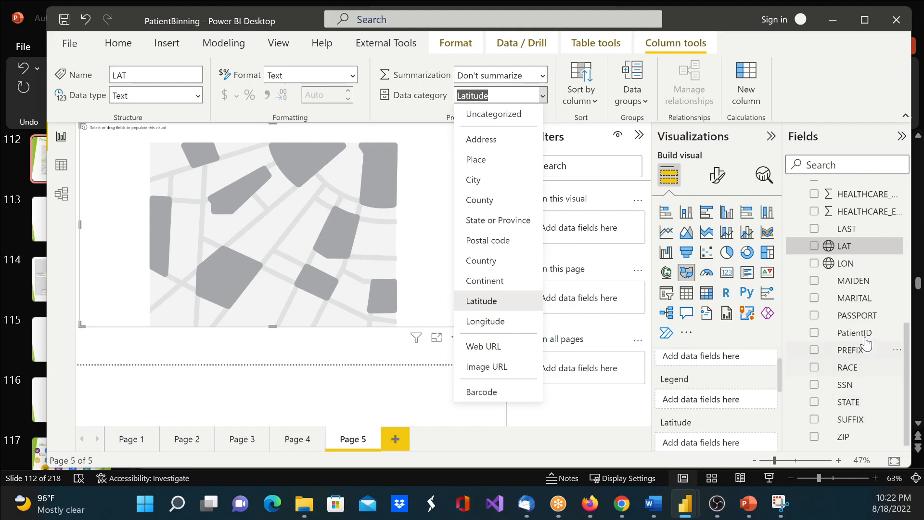
Set the STATE field's data category to State or Province
scroll(867, 332, up, 8)
scroll(861, 325, down, 3)
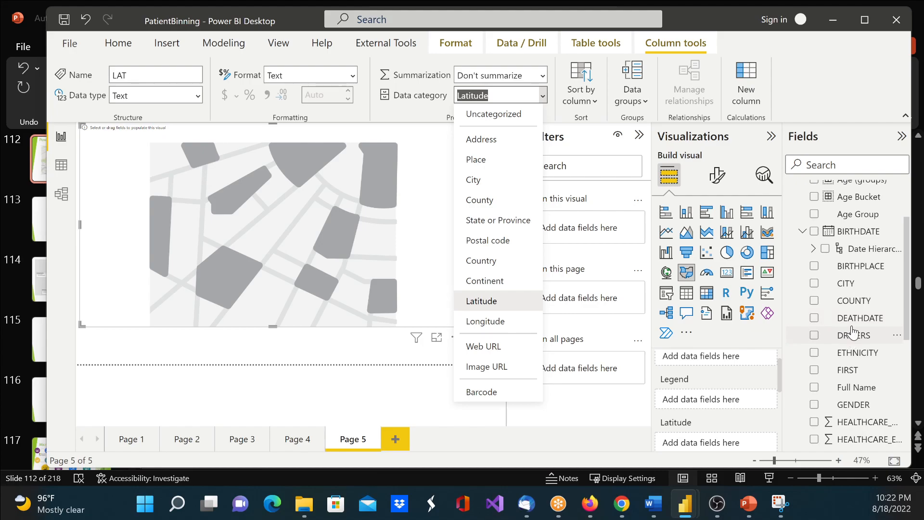
scroll(853, 332, down, 8)
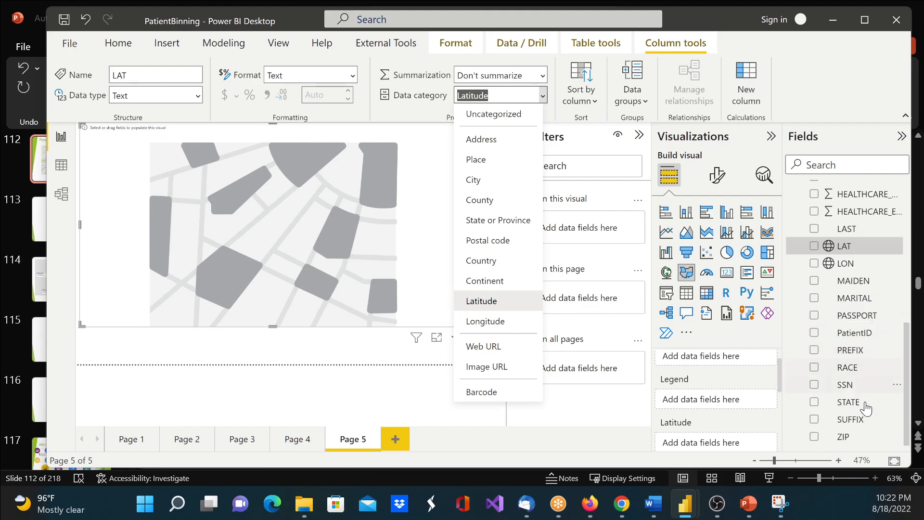
click(864, 406)
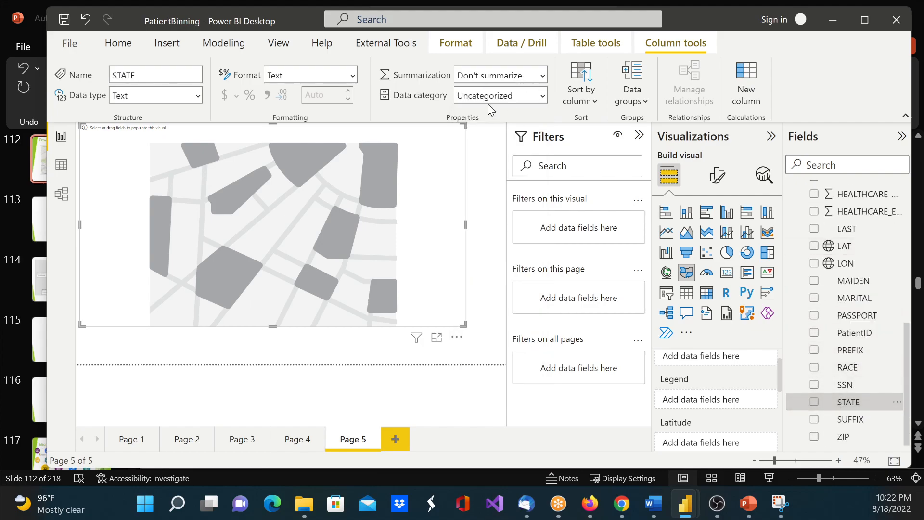
click(542, 95)
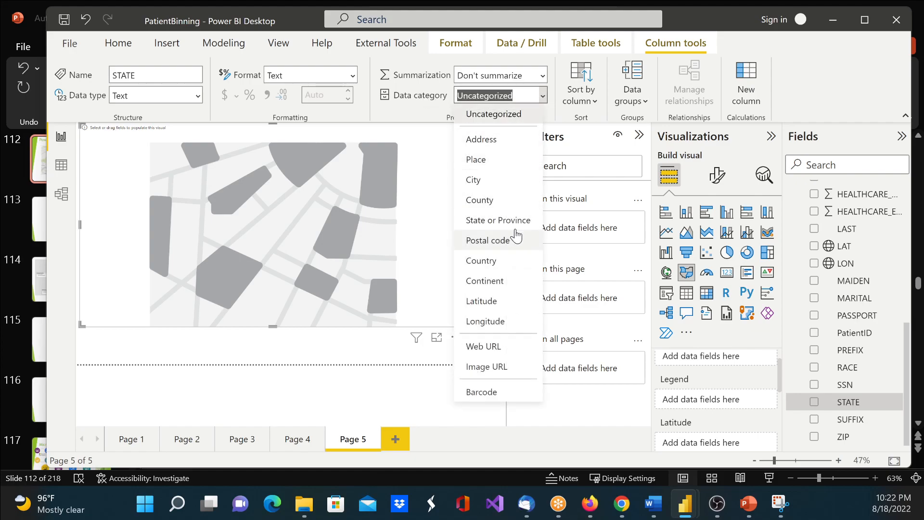
click(501, 221)
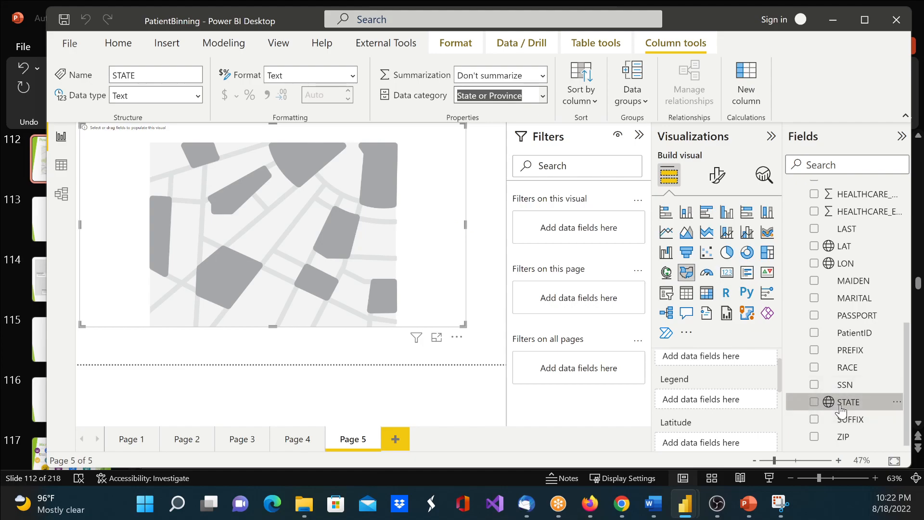
Set the COUNTY field's data category to County
scroll(855, 321, up, 5)
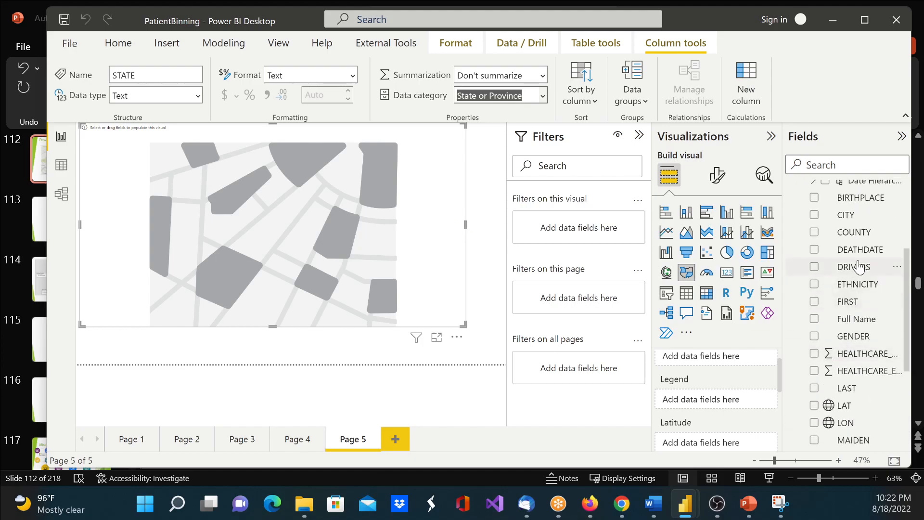
scroll(850, 271, up, 1)
click(848, 275)
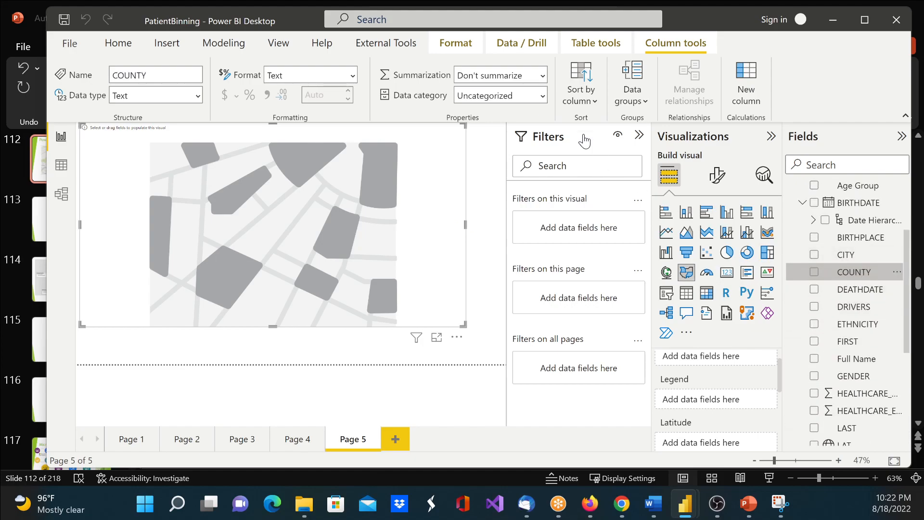
click(544, 97)
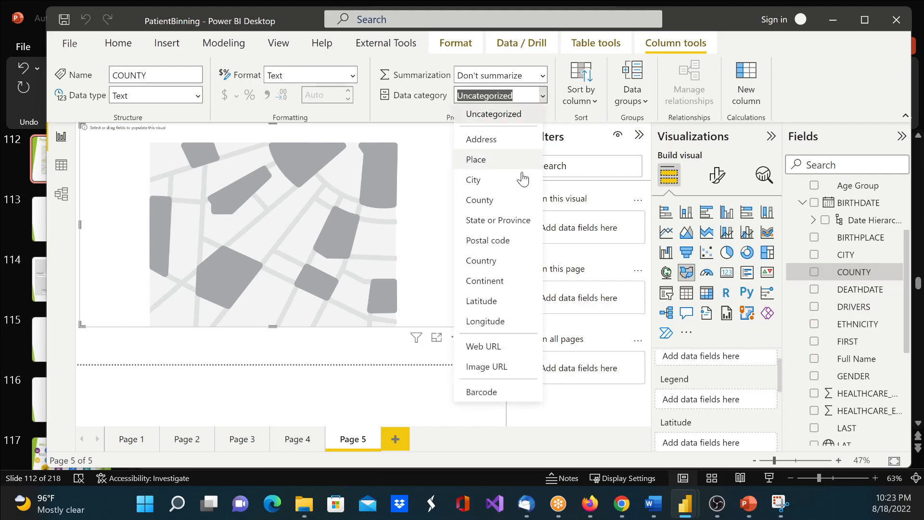
click(494, 205)
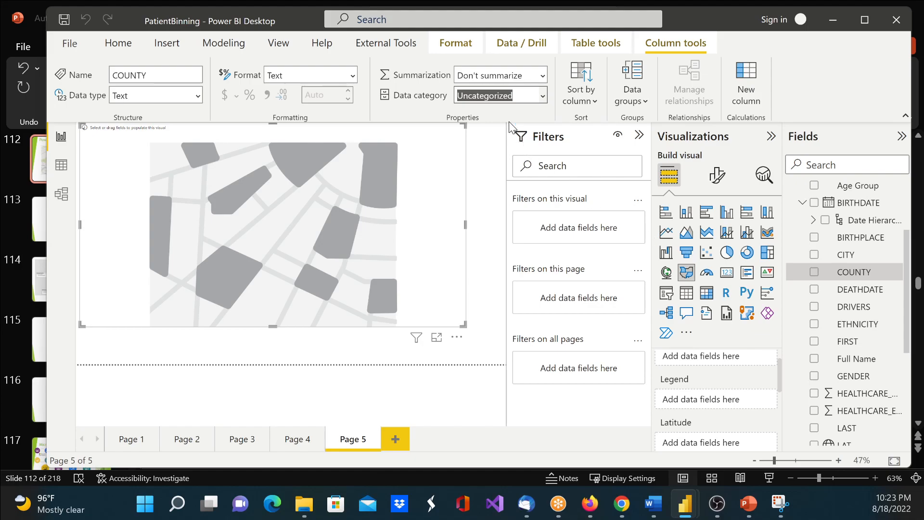
Set the CITY field's data category to City
click(851, 255)
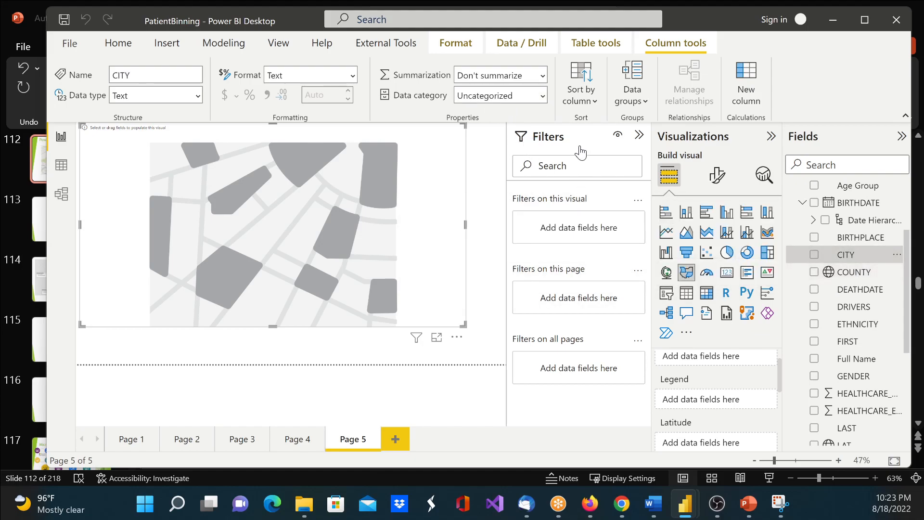
click(544, 96)
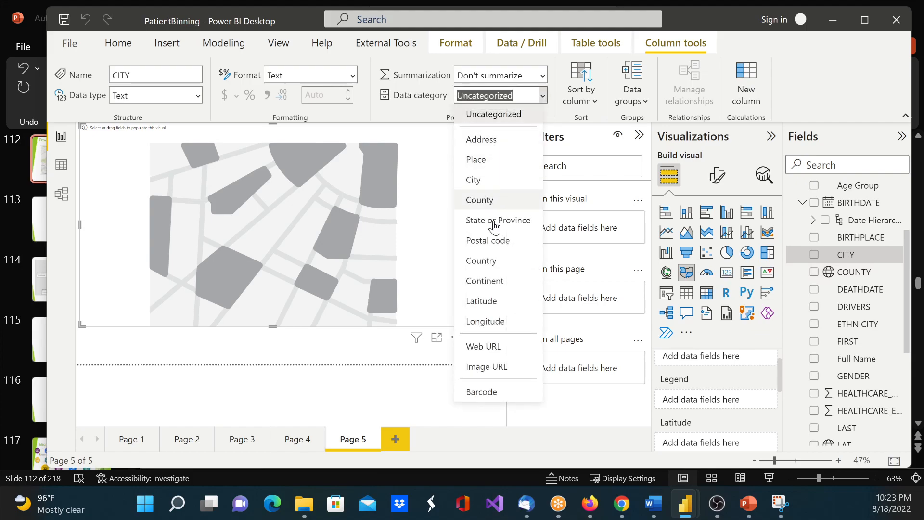
click(481, 180)
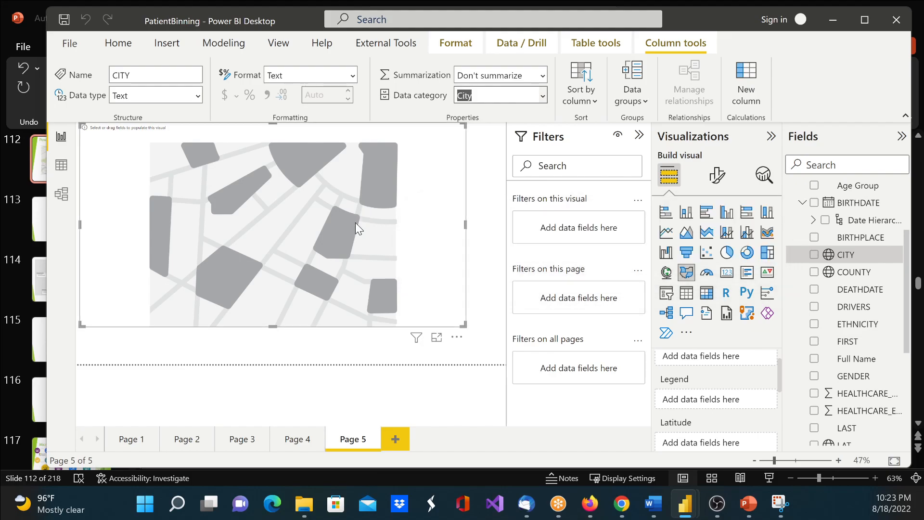
scroll(873, 400, down, 3)
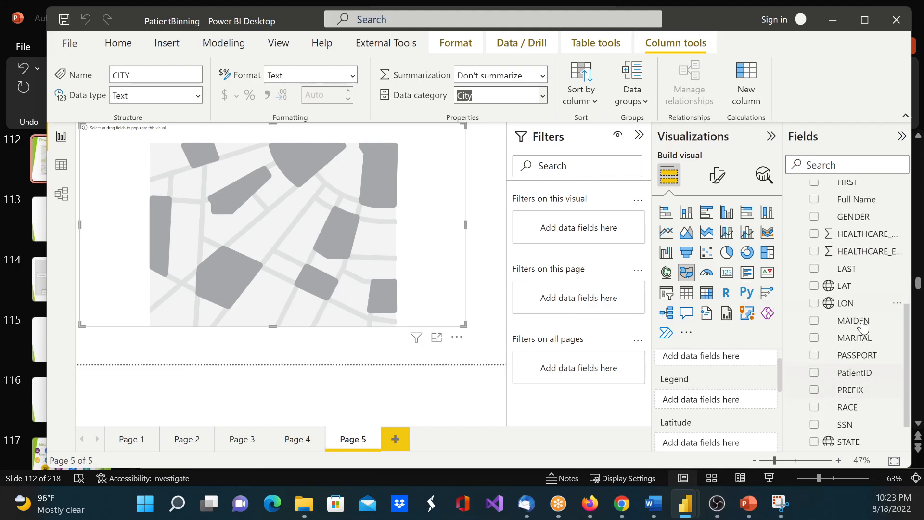
scroll(853, 217, up, 3)
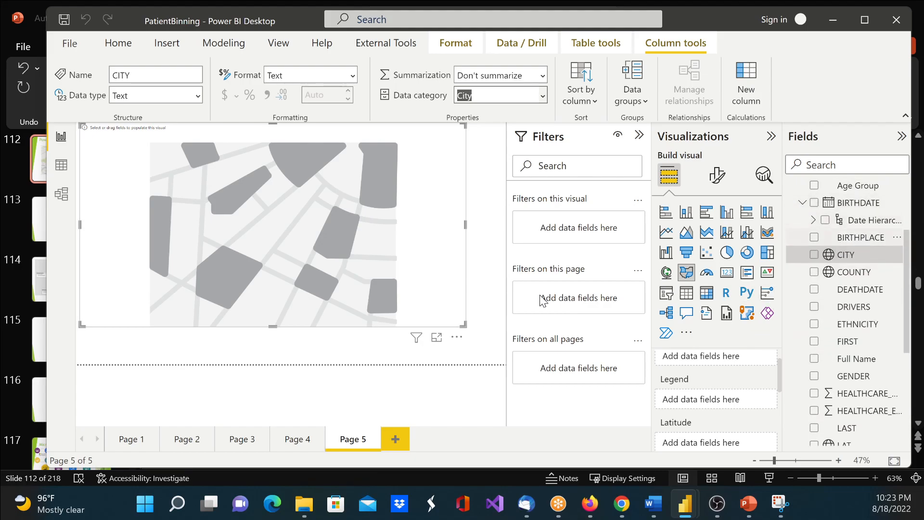
Shrink the filled map in the page's upper-left area and add the STATE field as its location
click(469, 331)
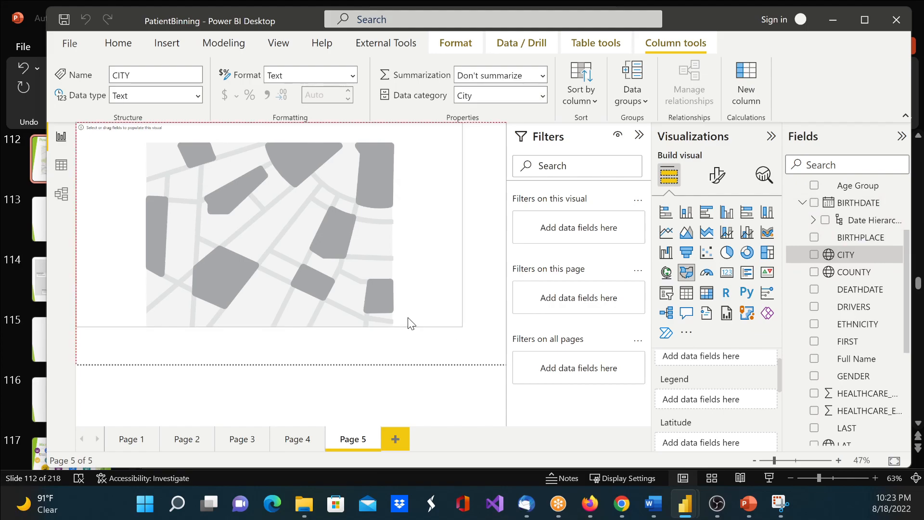
click(384, 309)
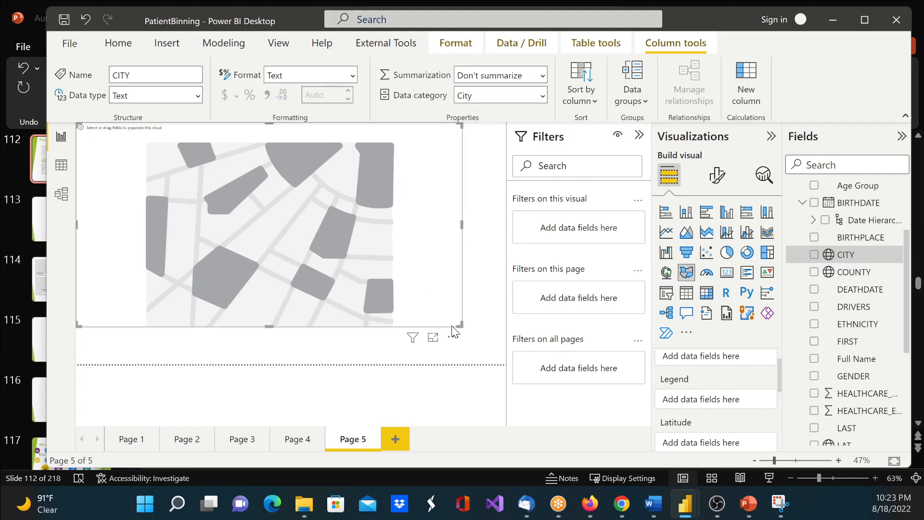
drag(462, 326, 383, 266)
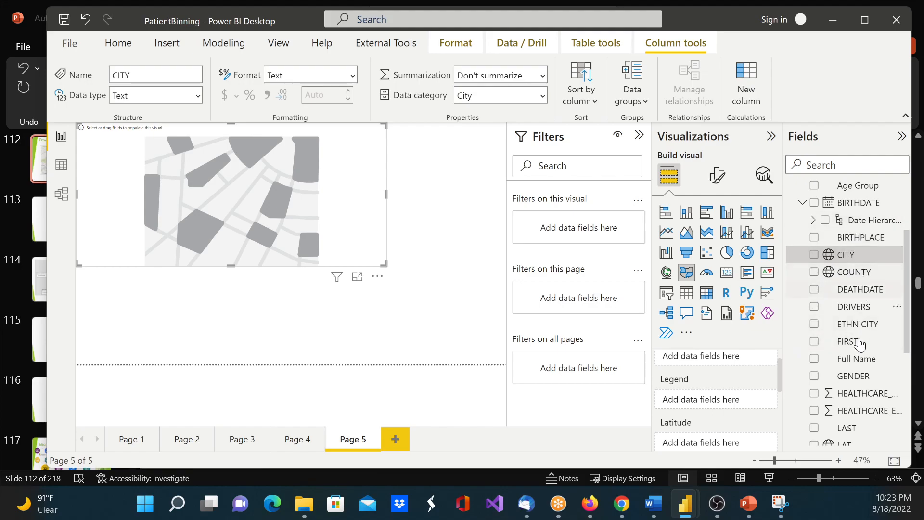
scroll(868, 309, down, 3)
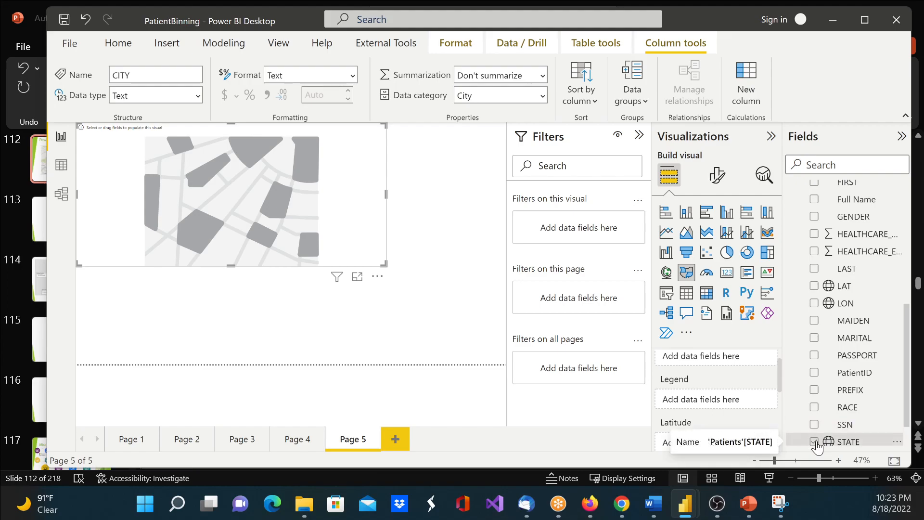
click(864, 446)
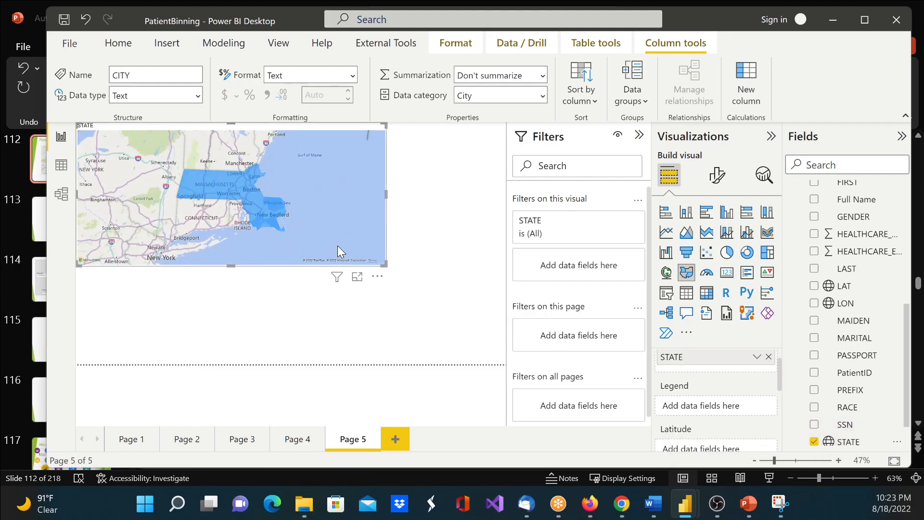
Zoom the map out and in, and reset its view by removing and re-adding the STATE field
scroll(319, 216, down, 6)
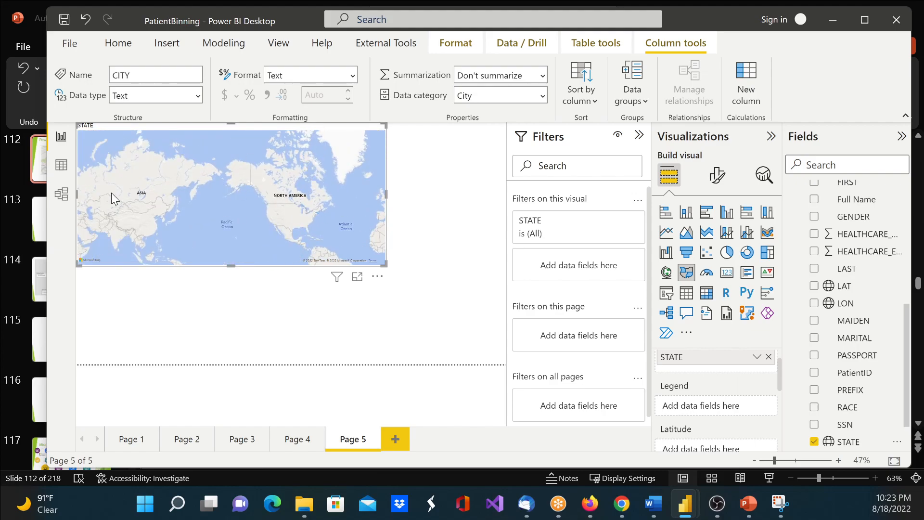
scroll(331, 205, up, 5)
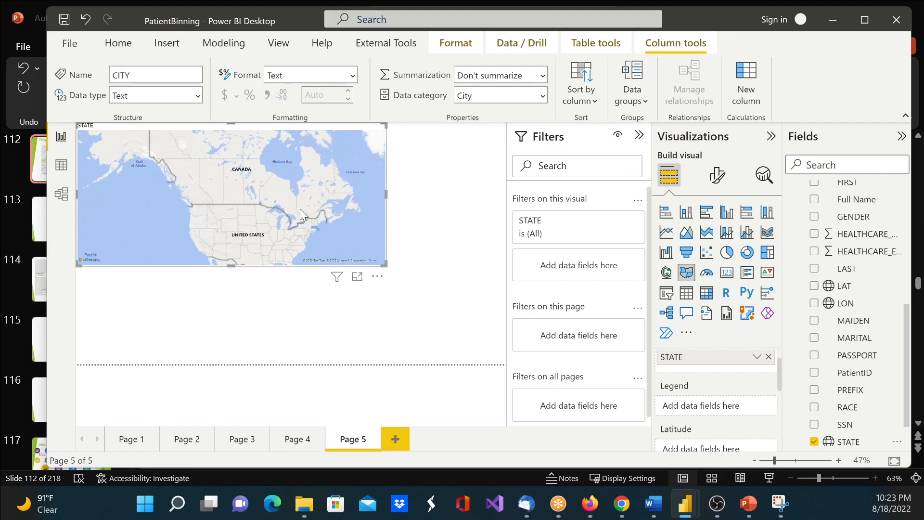
scroll(324, 210, up, 5)
scroll(328, 210, up, 3)
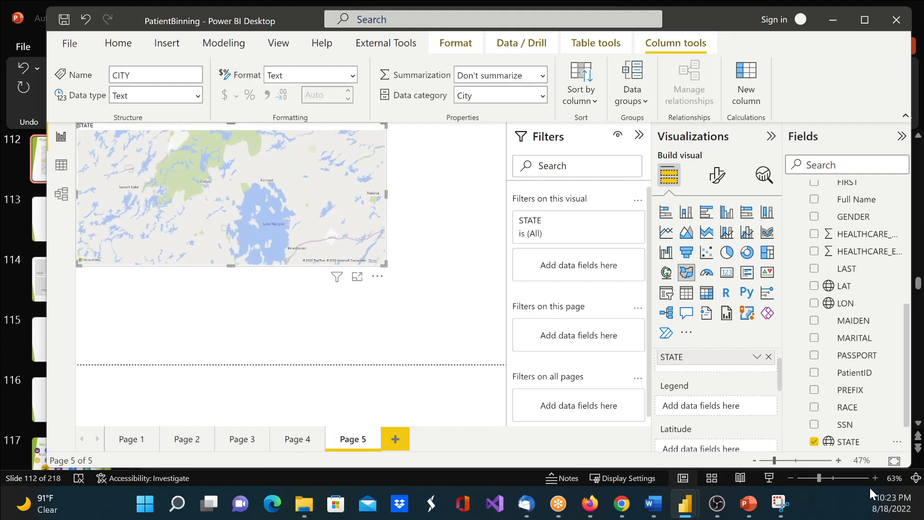
click(814, 442)
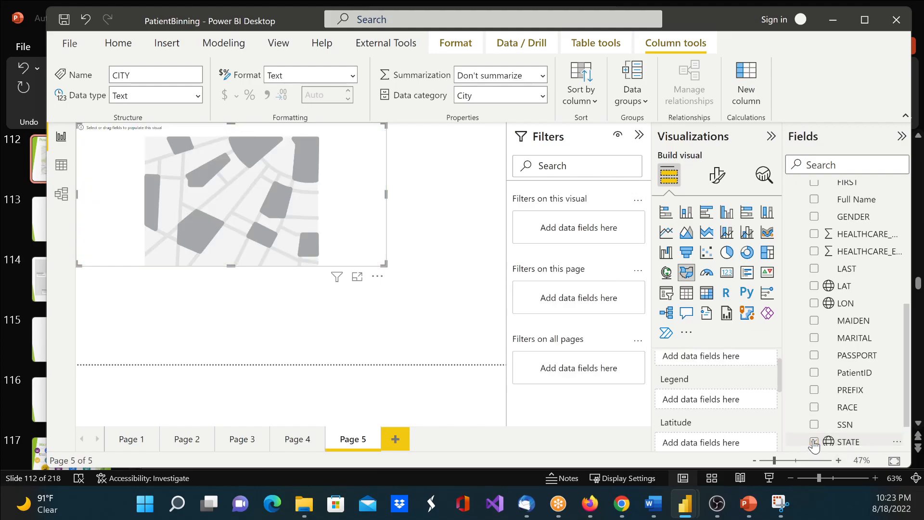
click(814, 442)
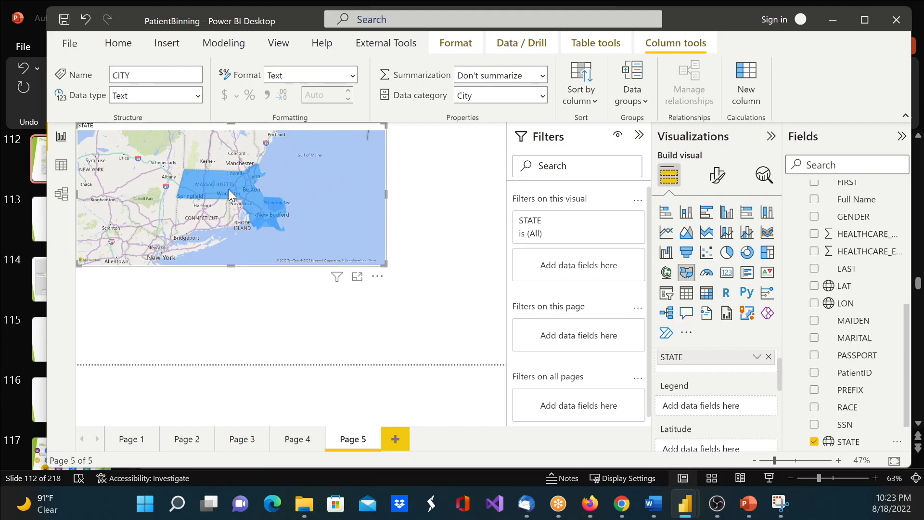
Add PatientID to the map's tooltips and summarize it as Count (Distinct)
mouse_move(229, 183)
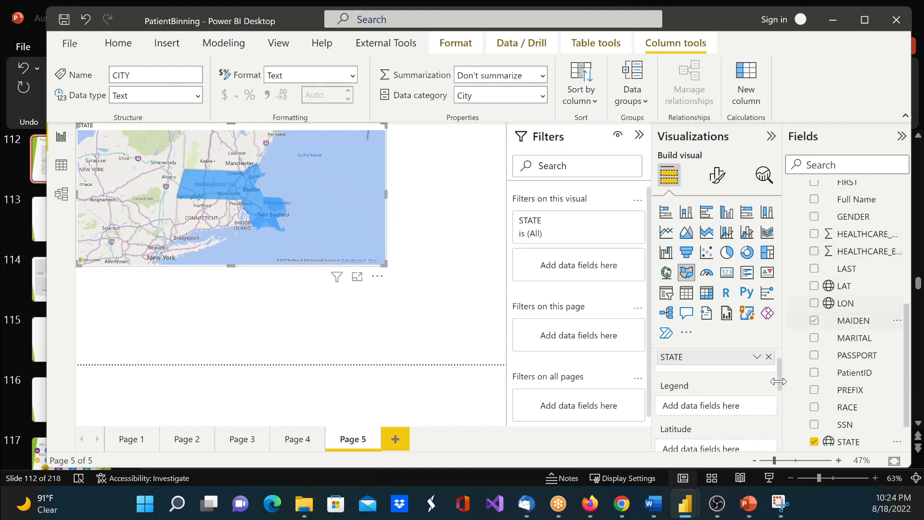
scroll(787, 370, down, 2)
scroll(687, 414, down, 3)
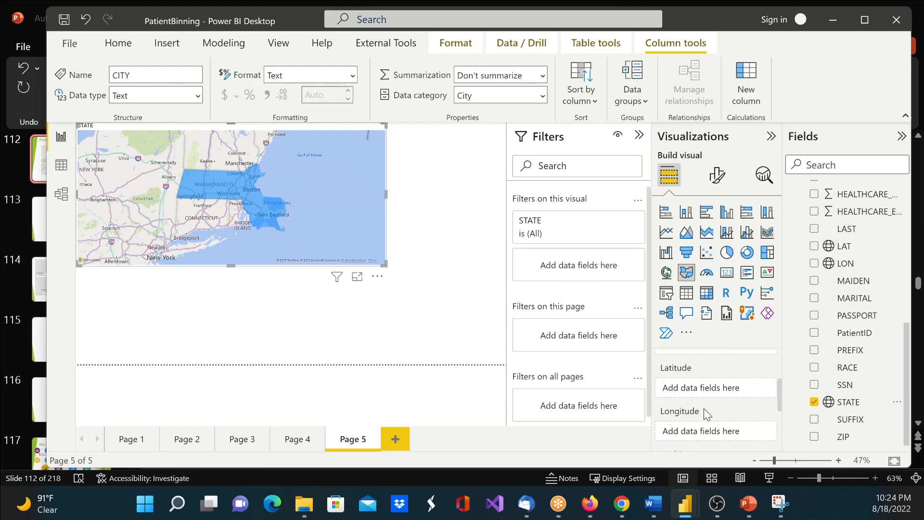
scroll(694, 400, down, 2)
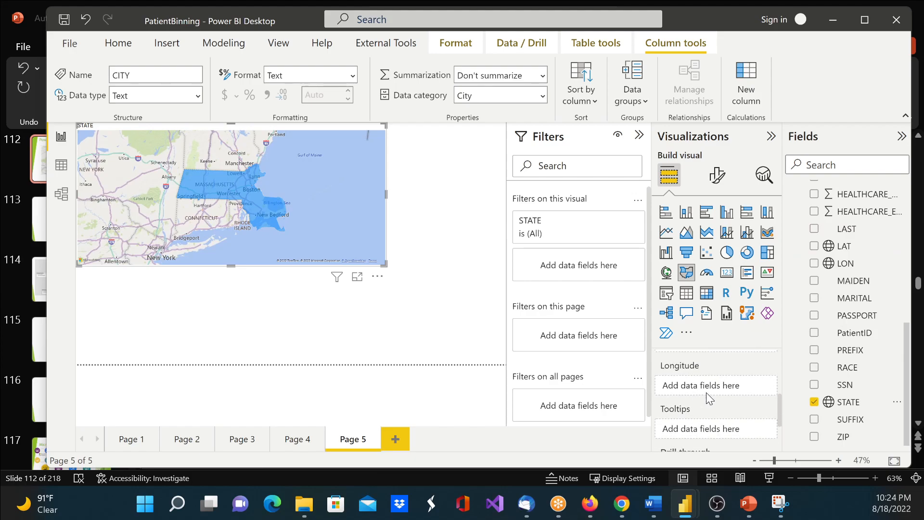
scroll(709, 392, down, 1)
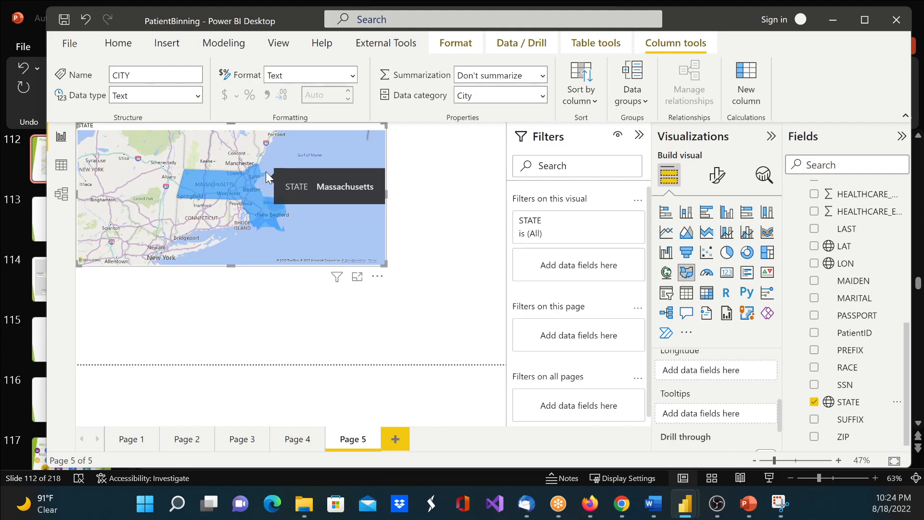
drag(853, 335, 726, 415)
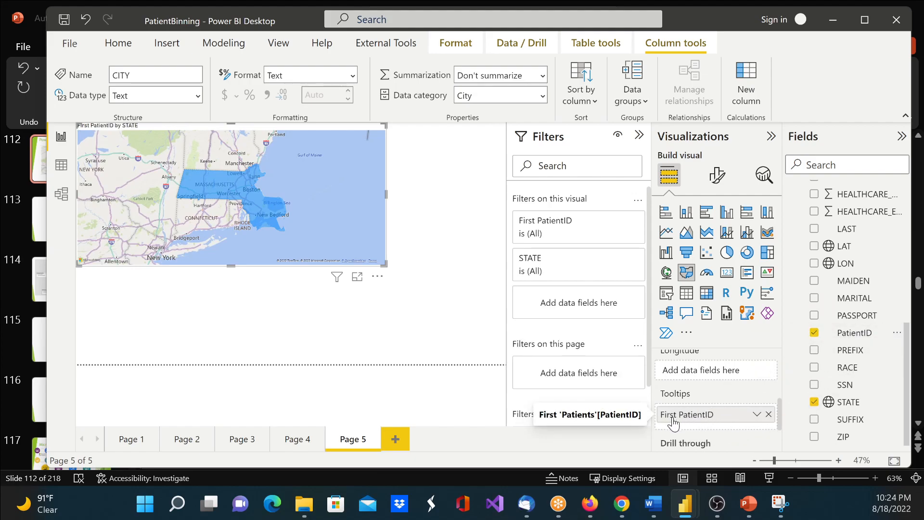
click(757, 416)
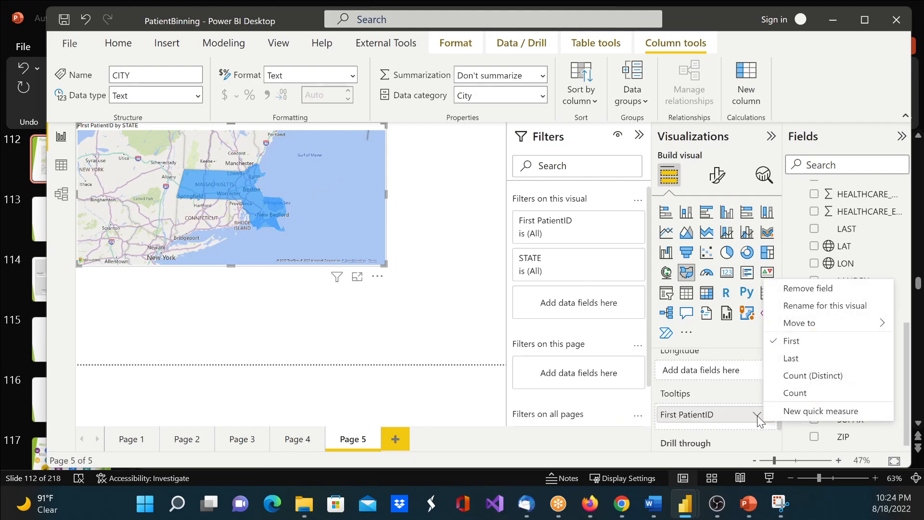
click(794, 375)
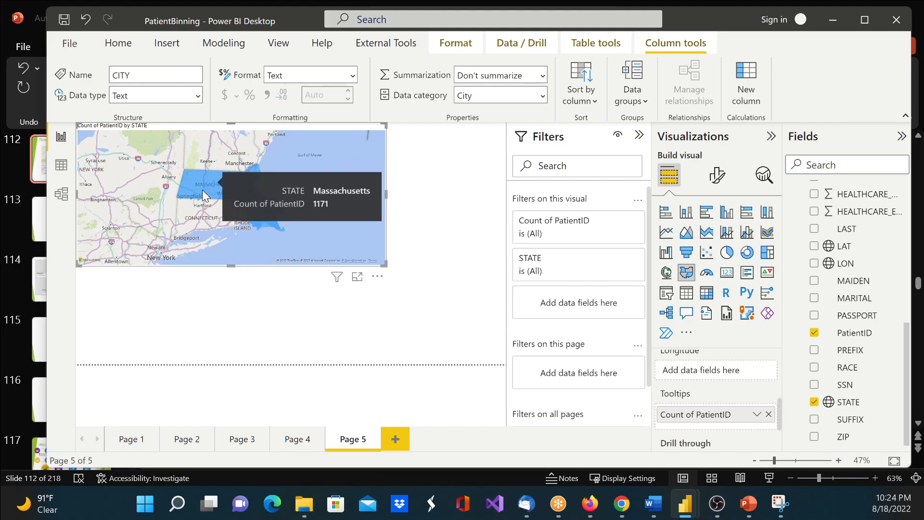
scroll(775, 365, up, 3)
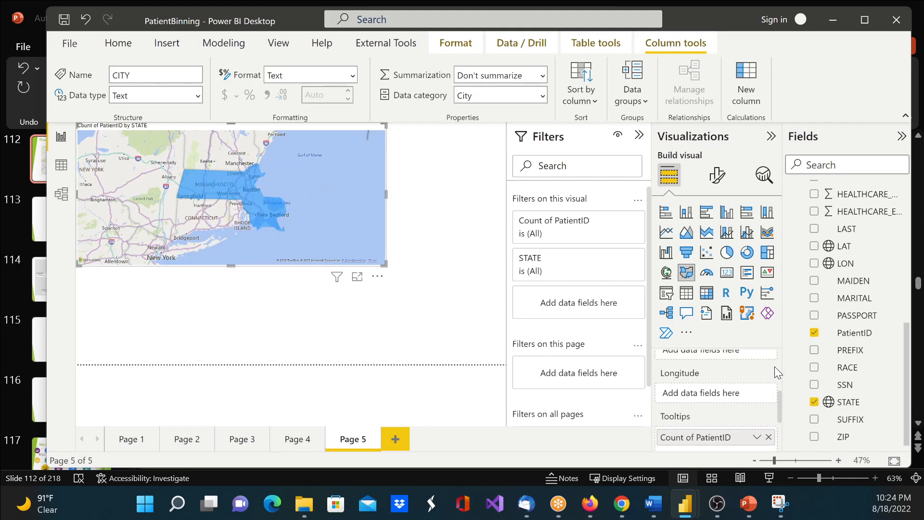
Replace STATE with the COUNTY field as the filled map's location
scroll(700, 385, up, 5)
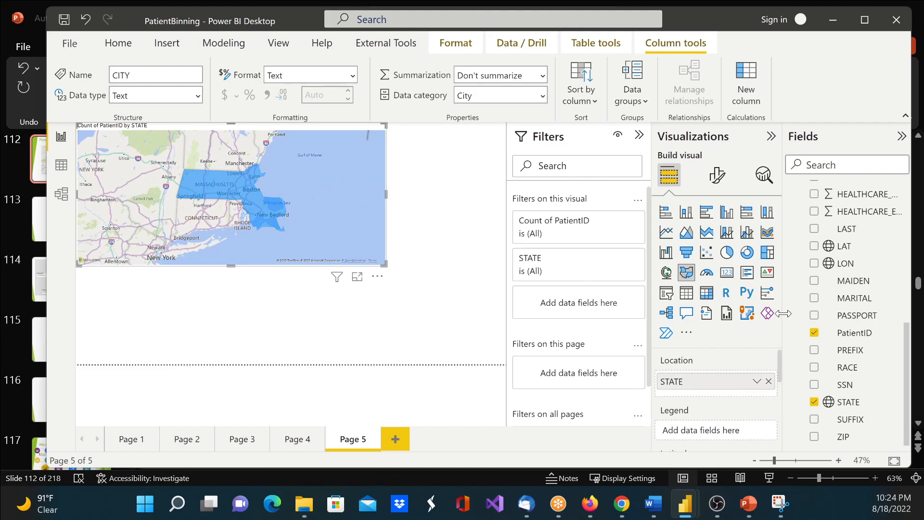
scroll(845, 337, up, 3)
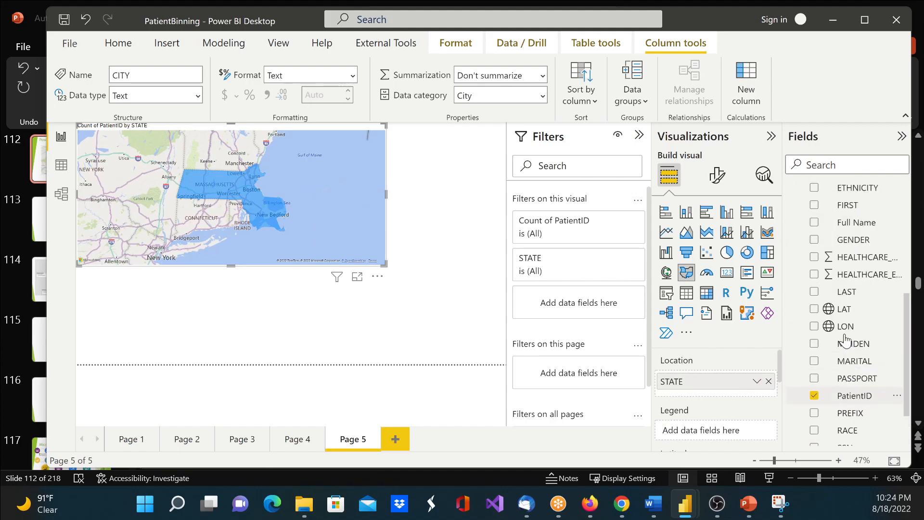
scroll(845, 332, up, 2)
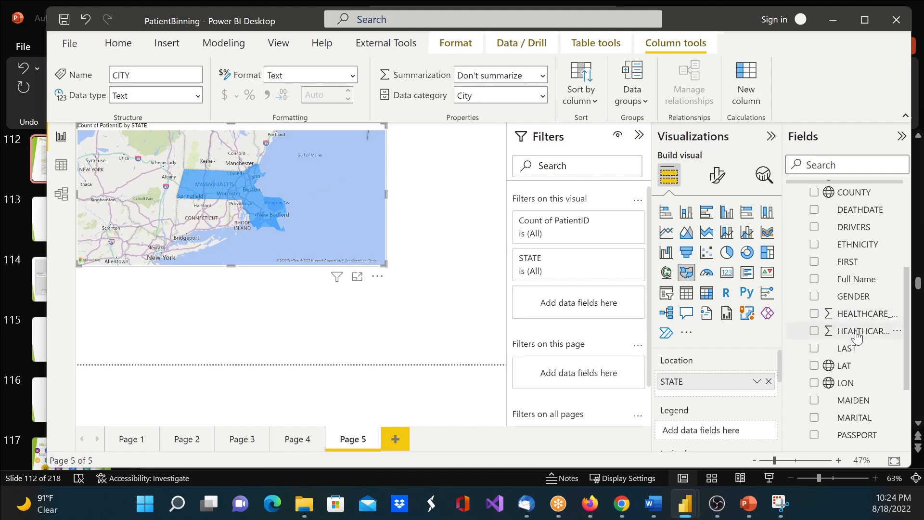
scroll(855, 332, up, 4)
scroll(855, 332, down, 4)
scroll(855, 299, up, 2)
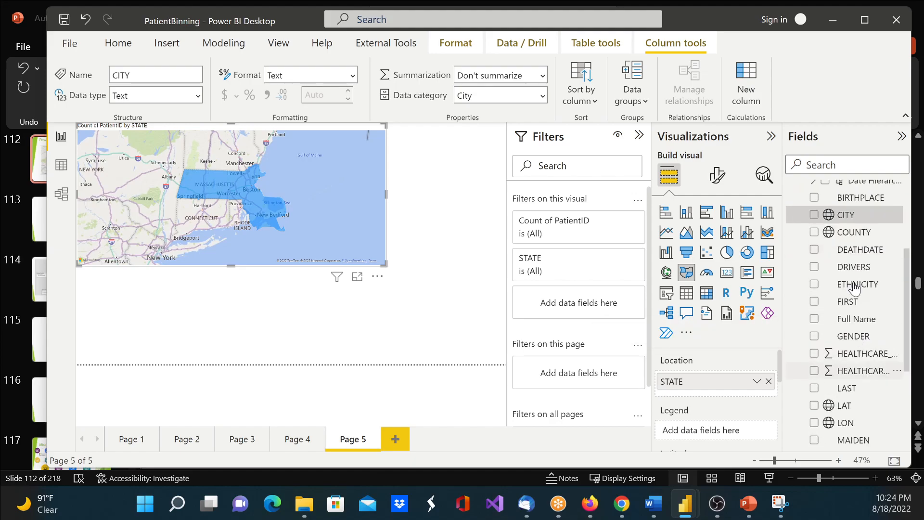
drag(823, 231, 702, 394)
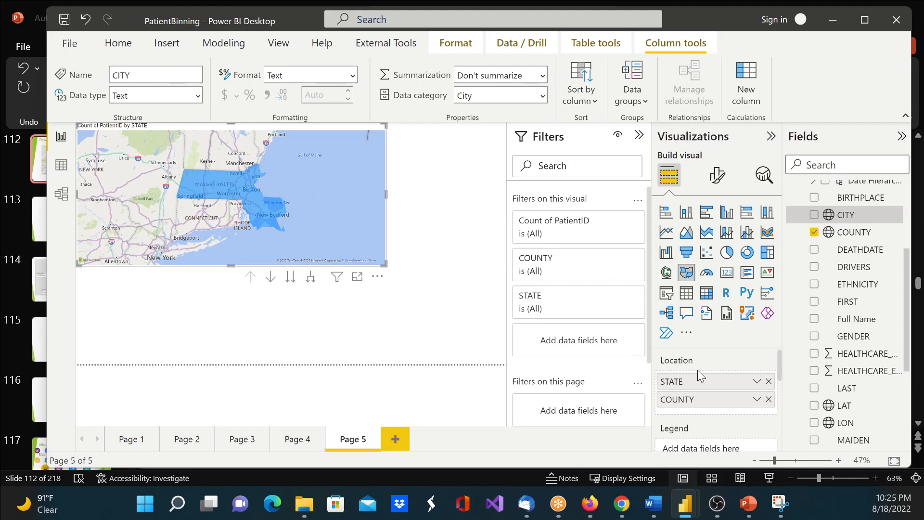
click(768, 381)
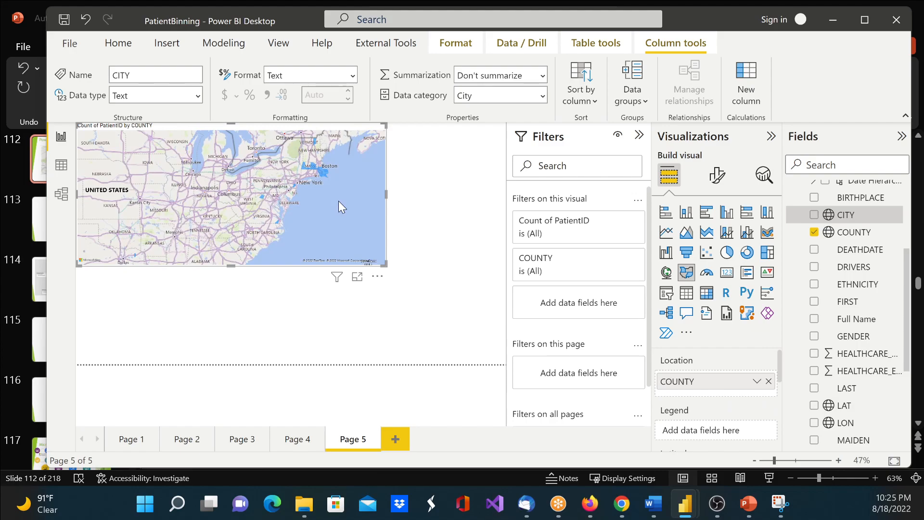
Examine the shaded Massachusetts counties on the map and read the patient counts in their tooltips
scroll(294, 227, up, 3)
drag(294, 212, 341, 157)
drag(263, 198, 348, 188)
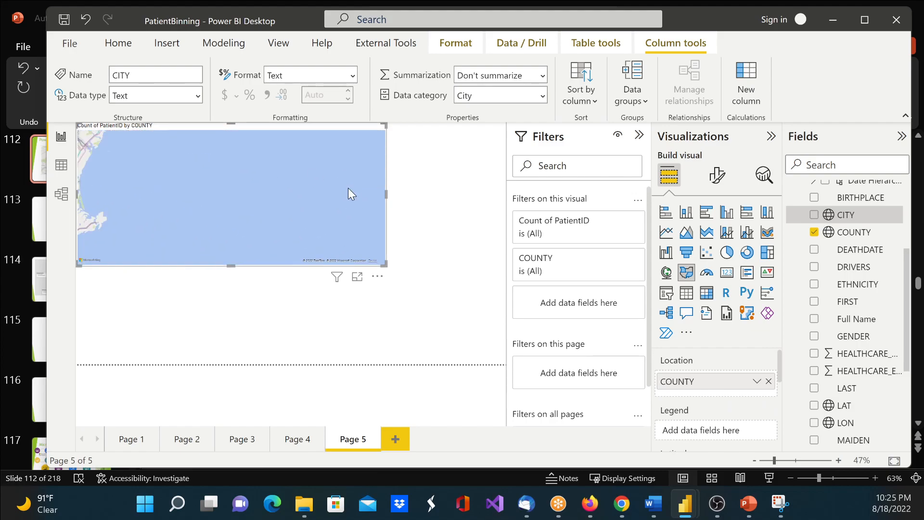
scroll(345, 191, down, 3)
mouse_move(287, 227)
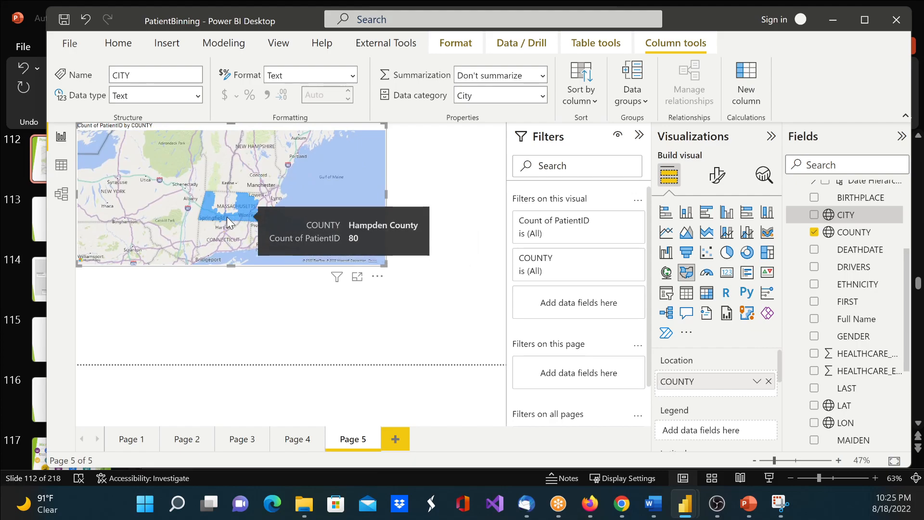
mouse_move(205, 212)
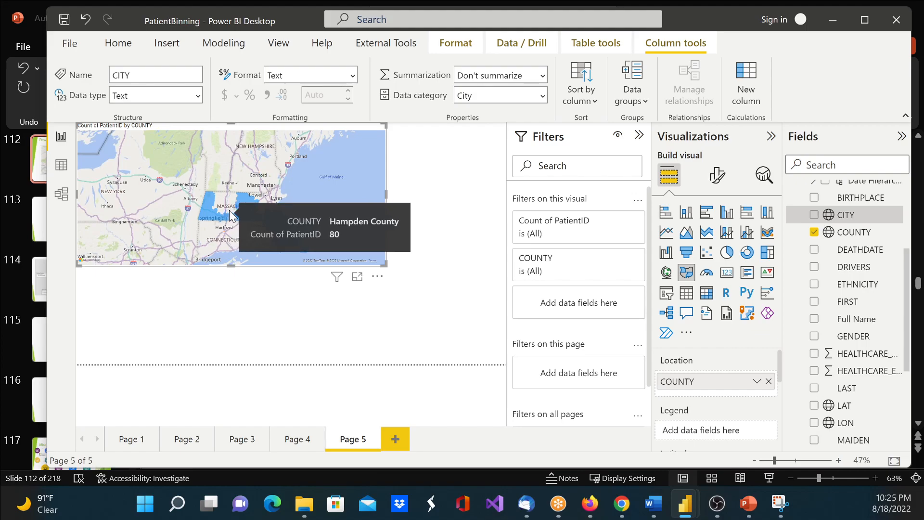
mouse_move(244, 214)
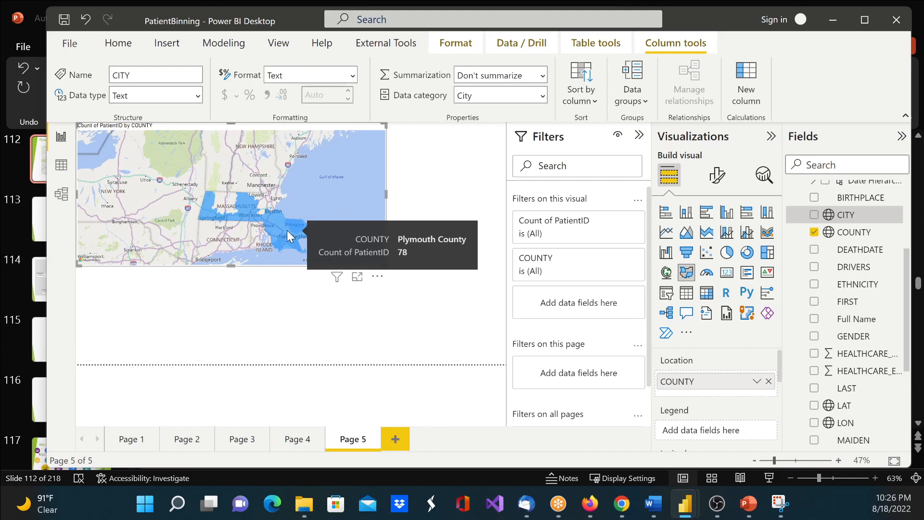
Insert a slicer on the page and assign the COUNTY field to it
click(473, 198)
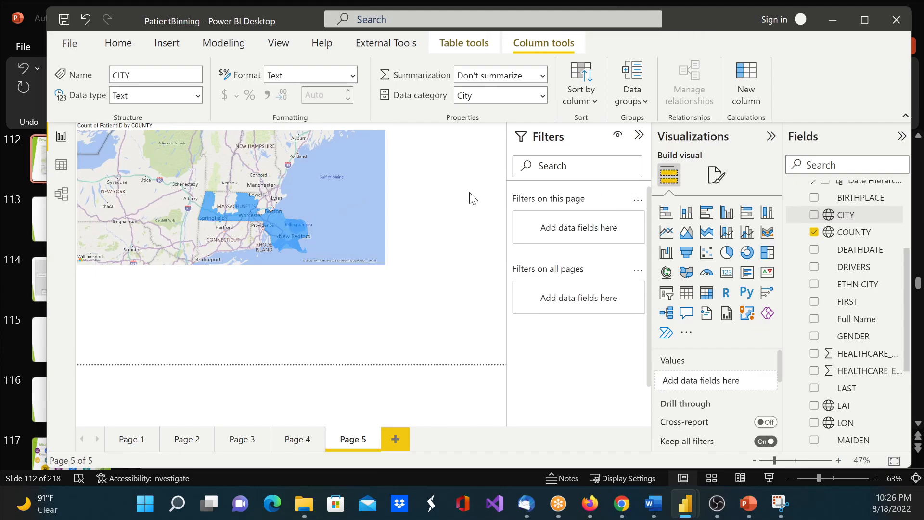
click(667, 293)
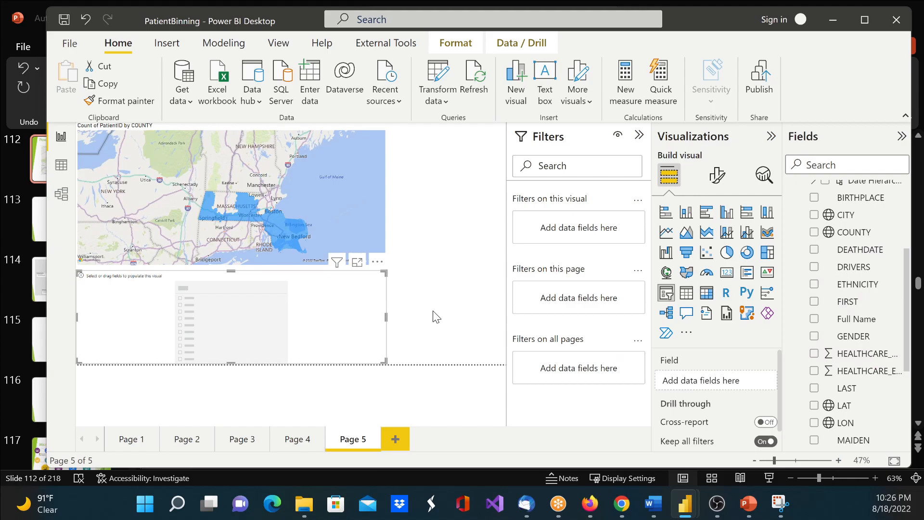
click(834, 235)
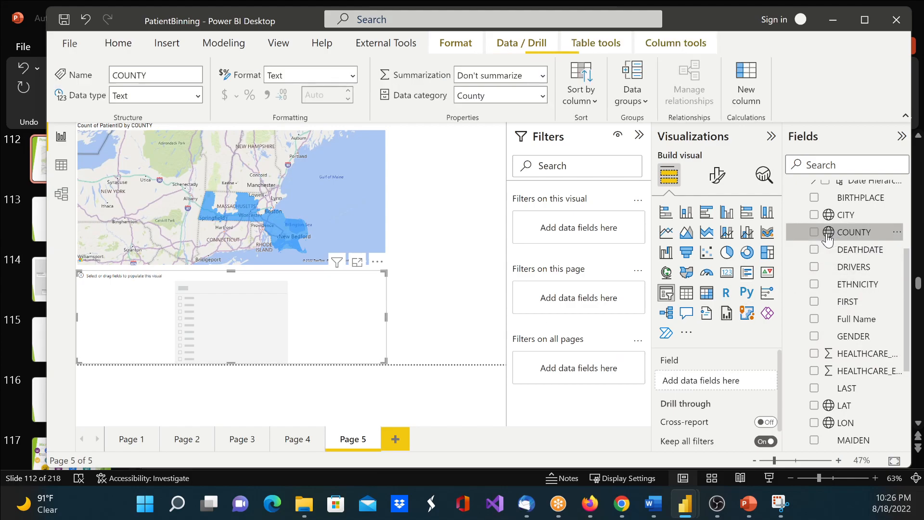
click(815, 233)
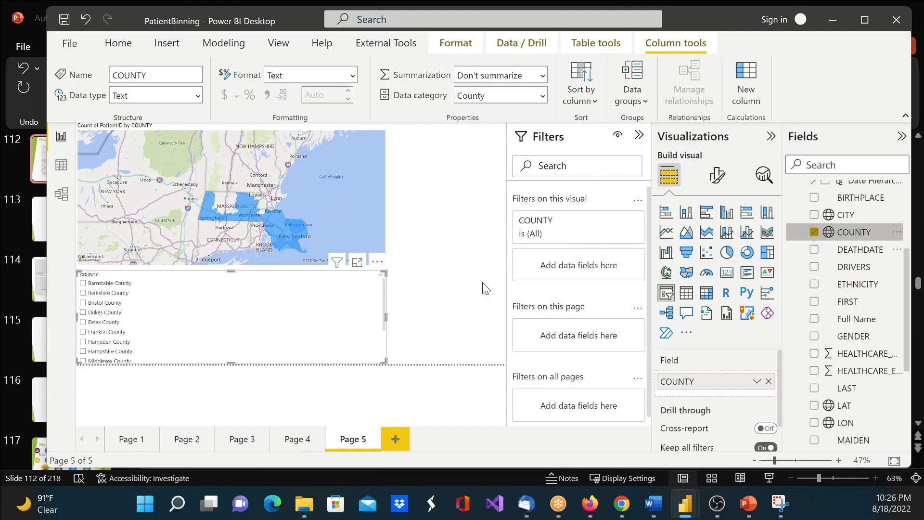
Move the county slicer beside the map, narrow it to clear the map's edge, and stretch it down to the map's lower edge
drag(385, 313, 483, 162)
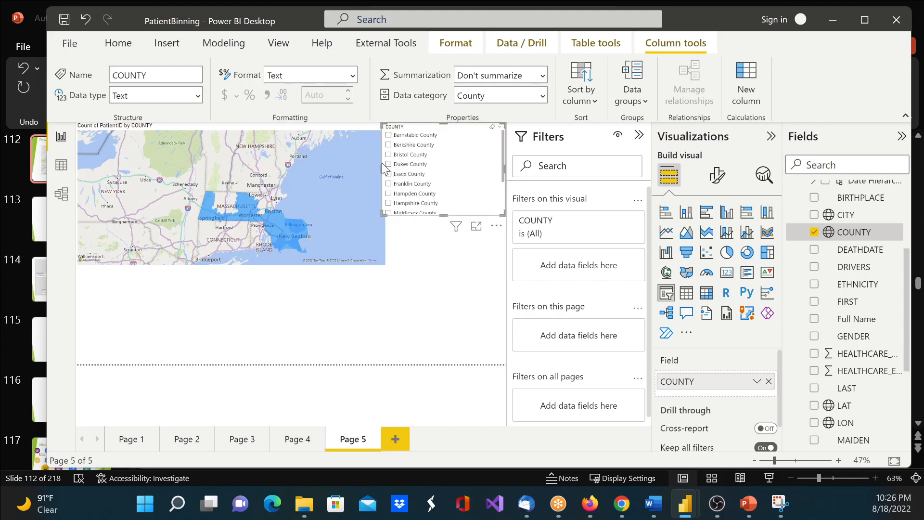
mouse_move(380, 167)
mouse_down()
mouse_move(403, 169)
mouse_move(413, 195)
mouse_move(412, 180)
mouse_move(392, 168)
mouse_up()
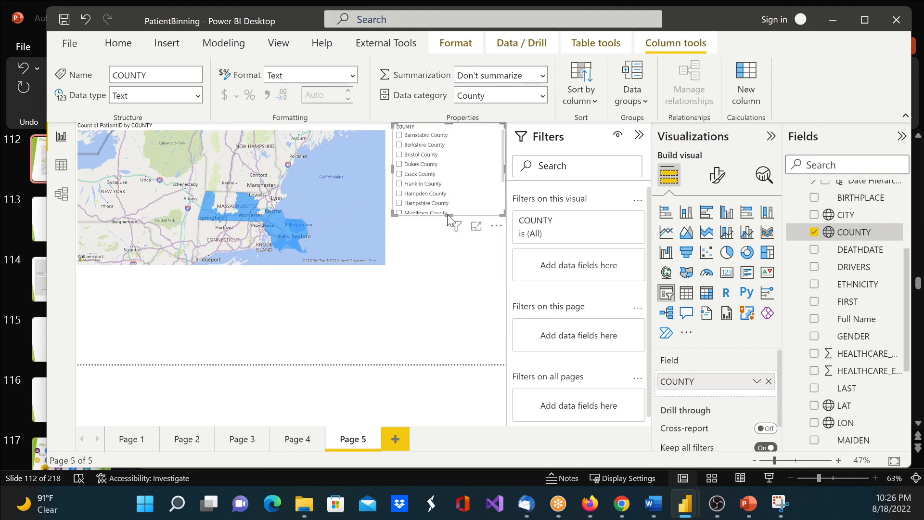
drag(447, 215, 444, 265)
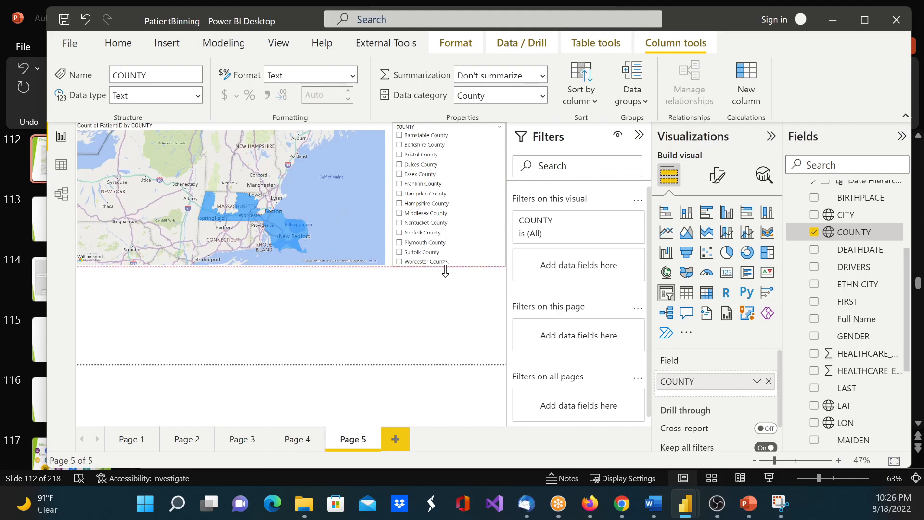
Filter the map to Bristol County and then to Plymouth County, checking each county's patient count in the tooltip
click(401, 155)
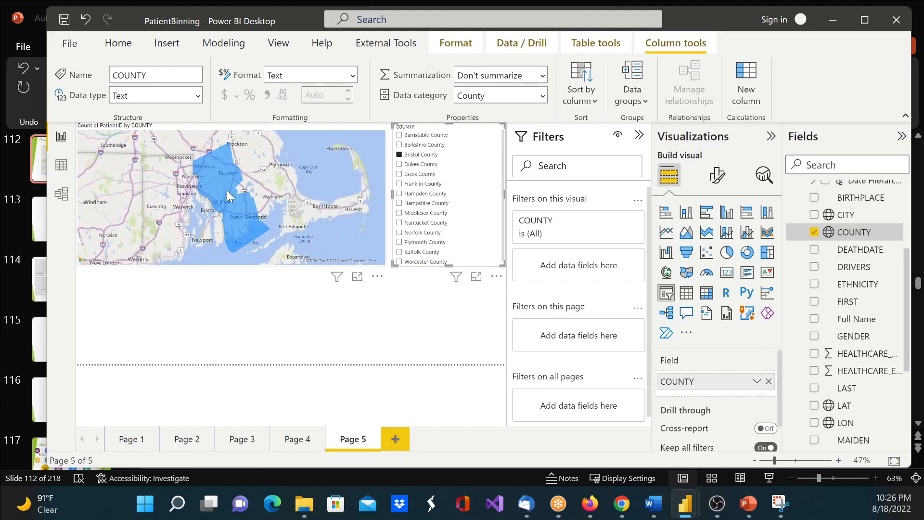
mouse_move(227, 189)
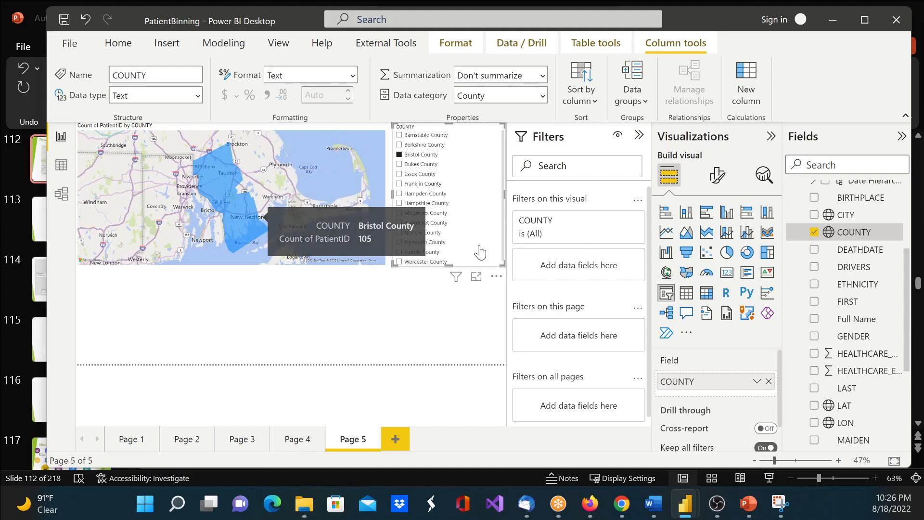
click(399, 242)
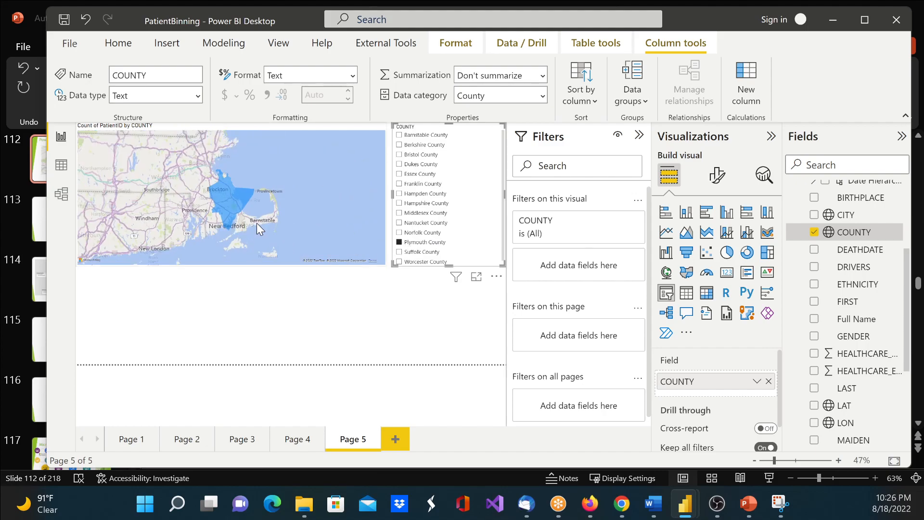
mouse_move(221, 195)
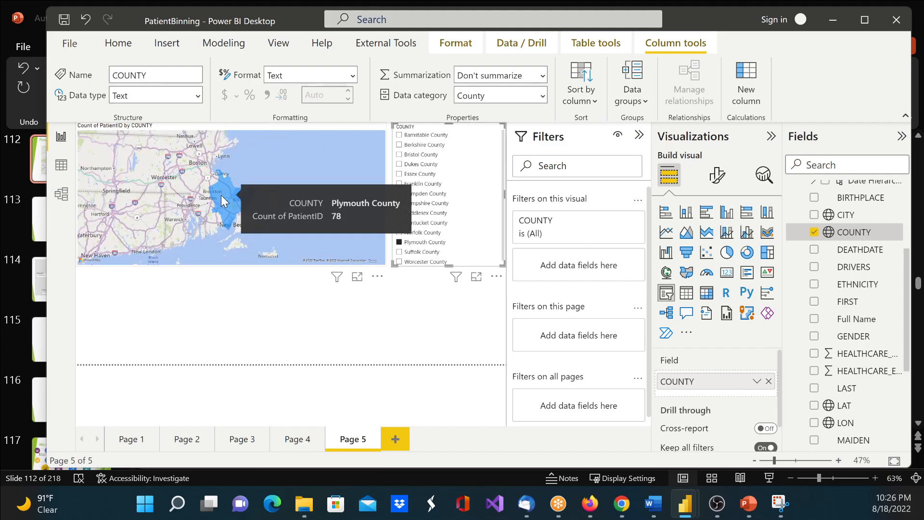
Insert a card visual below the map and move the county slicer down to free the space above it
click(389, 331)
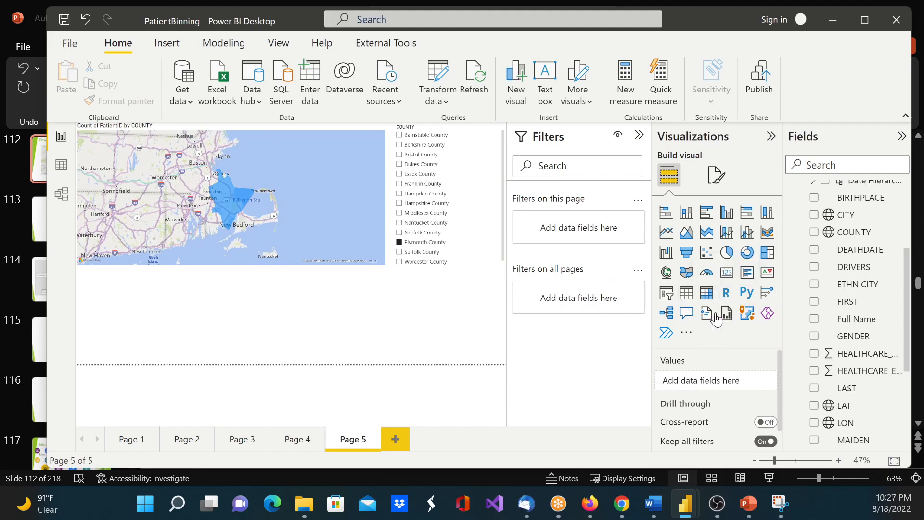
click(727, 272)
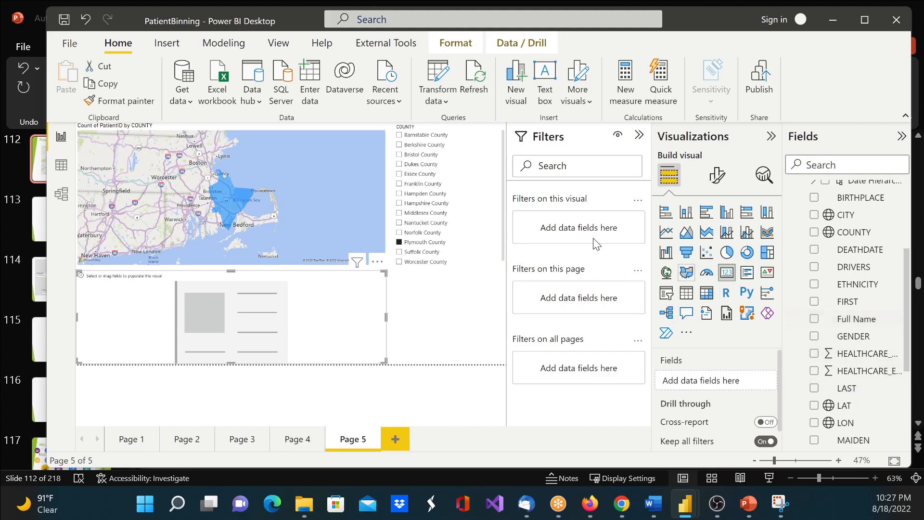
click(480, 165)
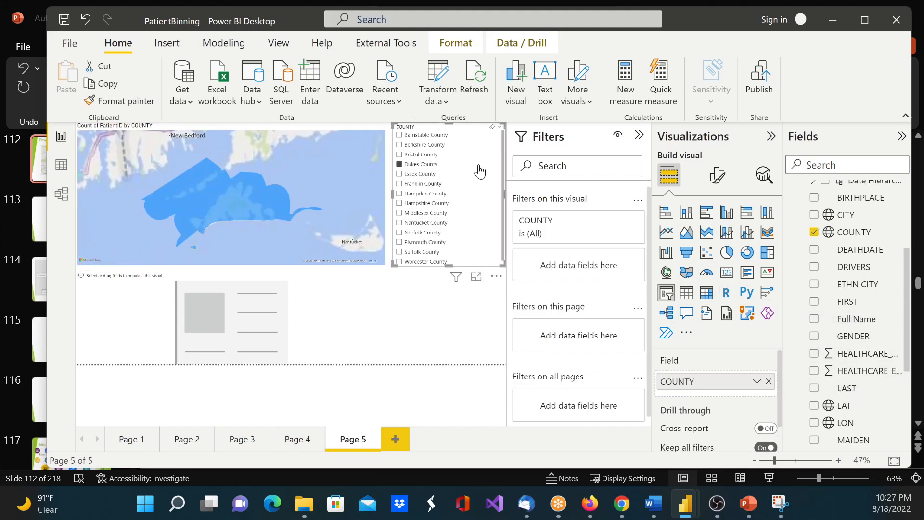
drag(479, 202, 476, 260)
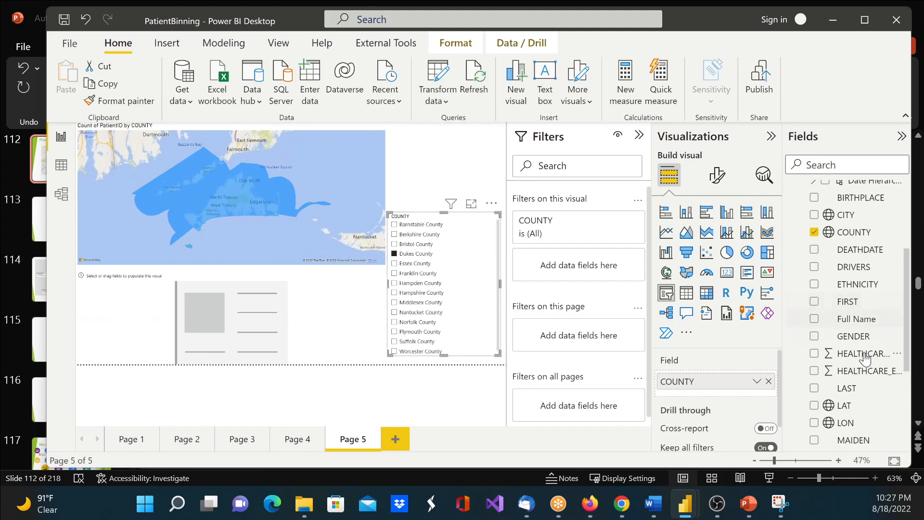
scroll(861, 340, up, 2)
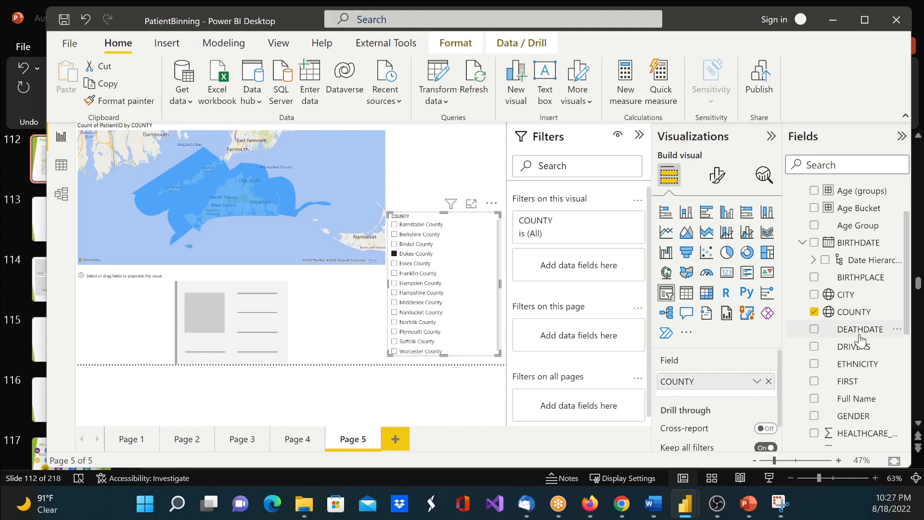
scroll(861, 340, up, 1)
scroll(861, 339, down, 3)
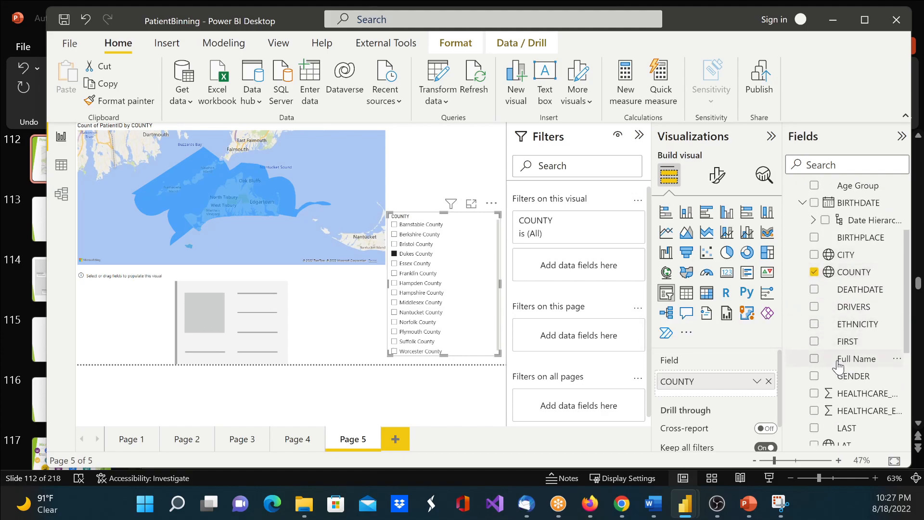
scroll(841, 361, down, 2)
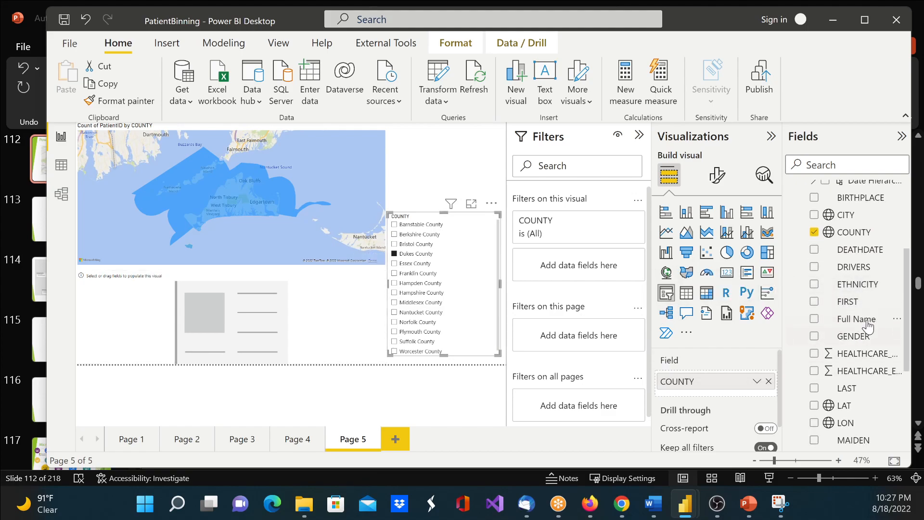
scroll(847, 366, down, 8)
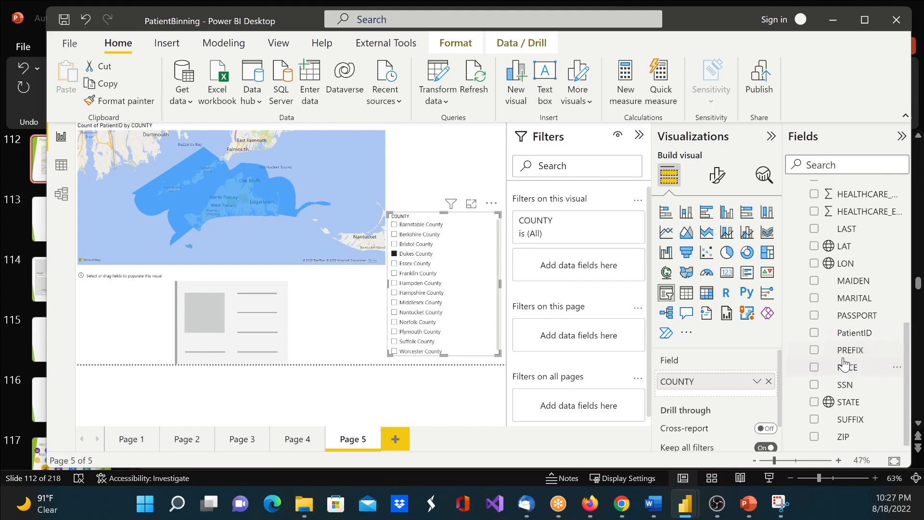
click(819, 332)
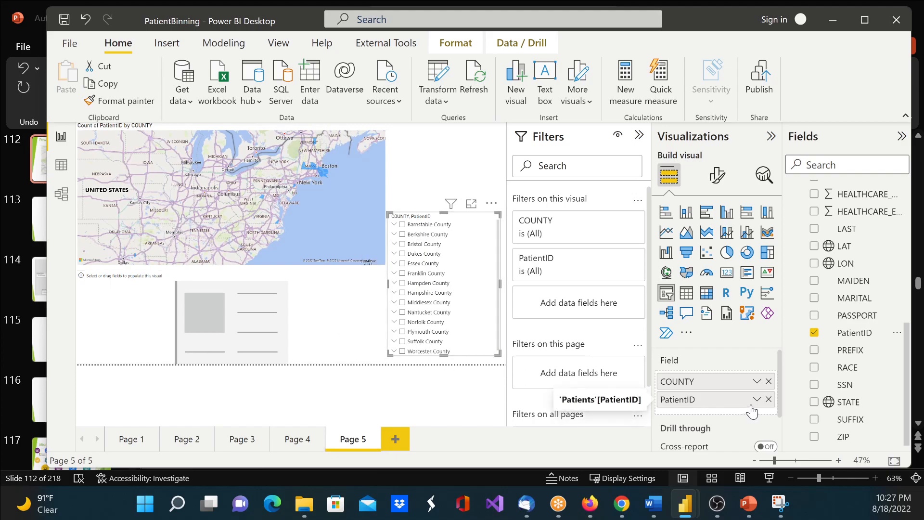
click(769, 399)
Add PatientID to the empty card below the map and summarize it as a count
click(300, 324)
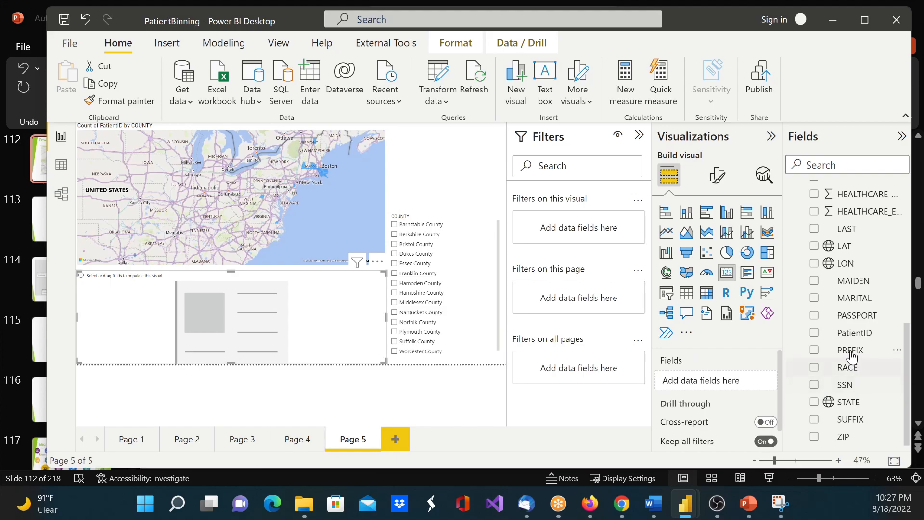
click(814, 332)
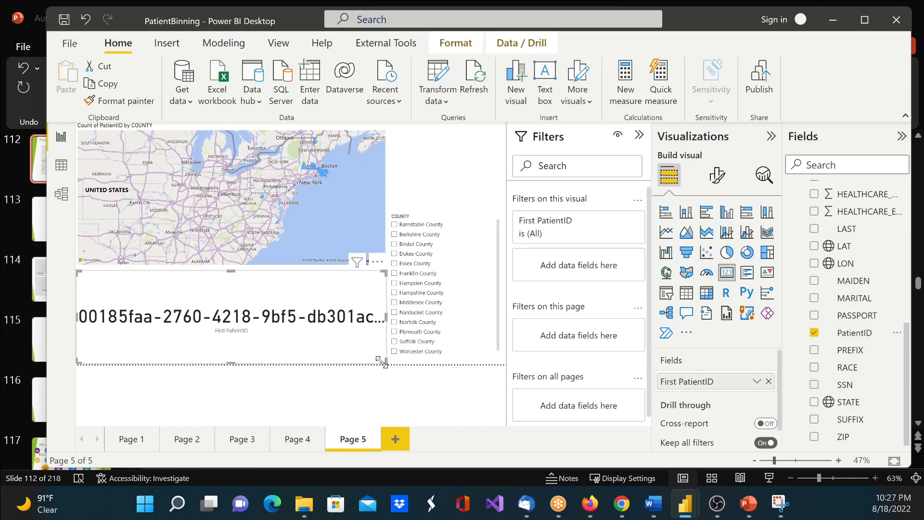
click(757, 381)
click(790, 360)
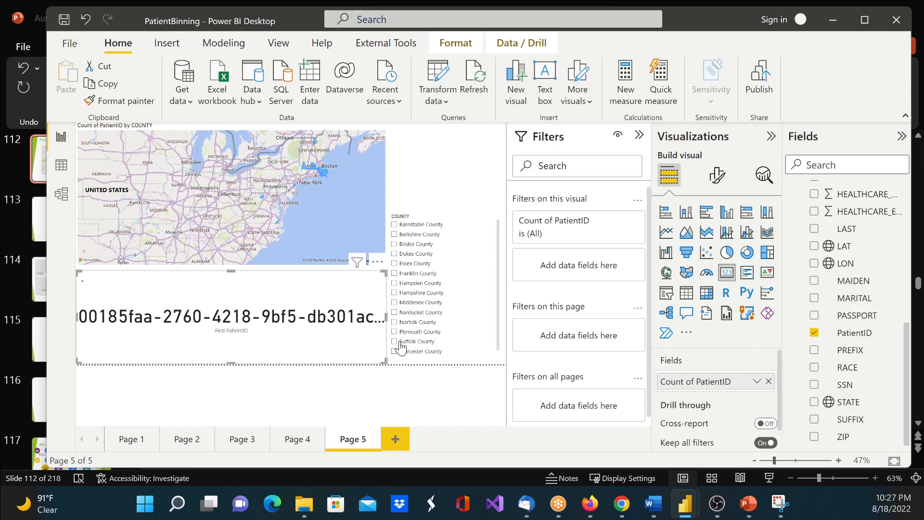
Shrink the patient count card, place it above the county slicer, and filter the page to Barnstable County
drag(366, 359, 158, 333)
drag(173, 284, 490, 140)
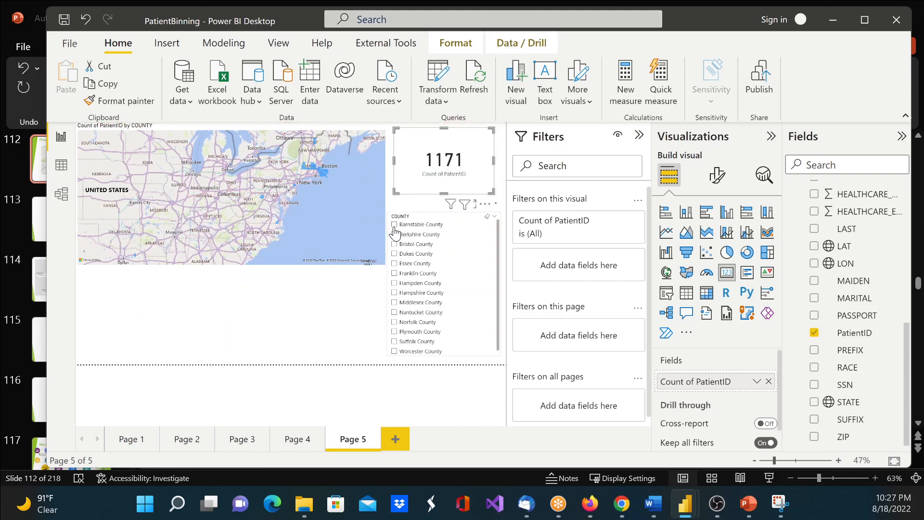
click(394, 225)
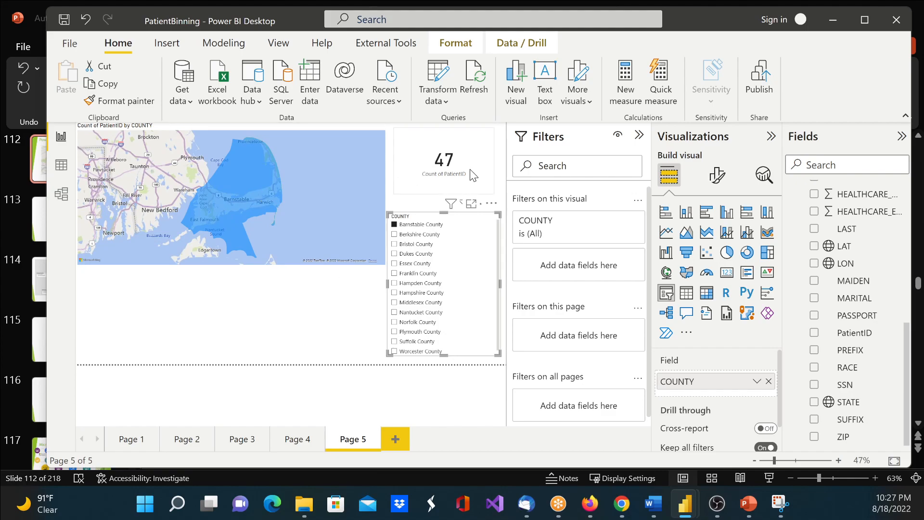
Clear the Barnstable County filter, filter the page to Essex County to check the map and card, and clear that filter
click(394, 225)
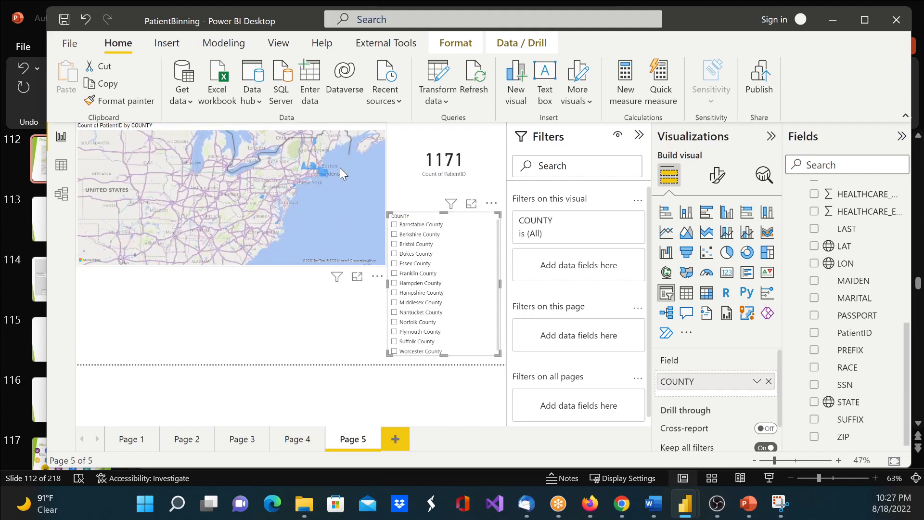
click(395, 264)
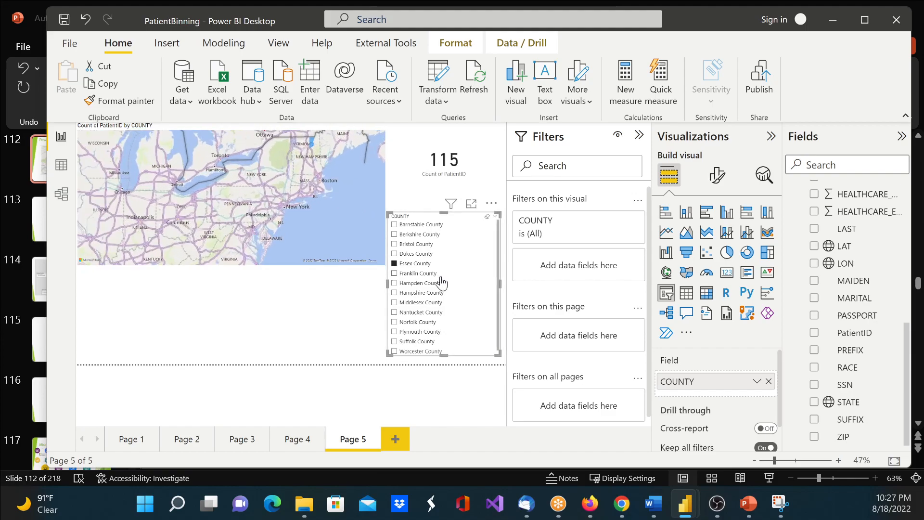
mouse_move(223, 186)
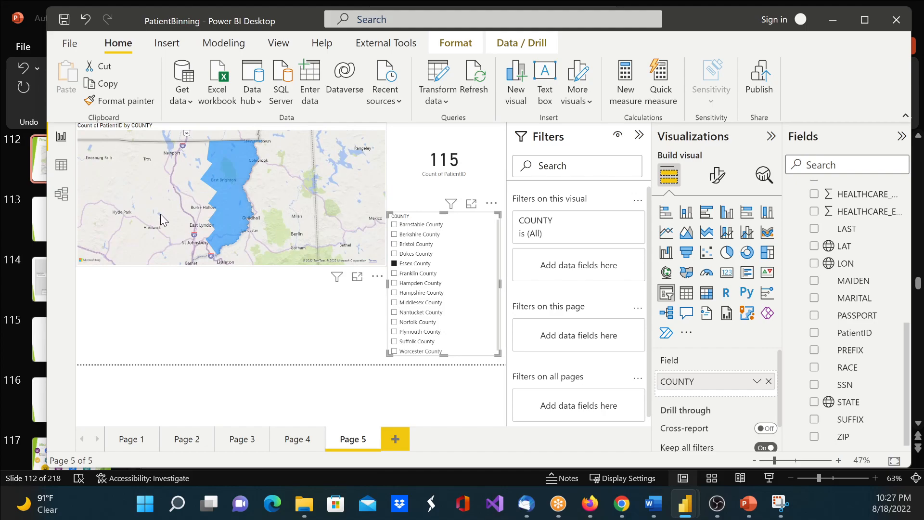
click(394, 264)
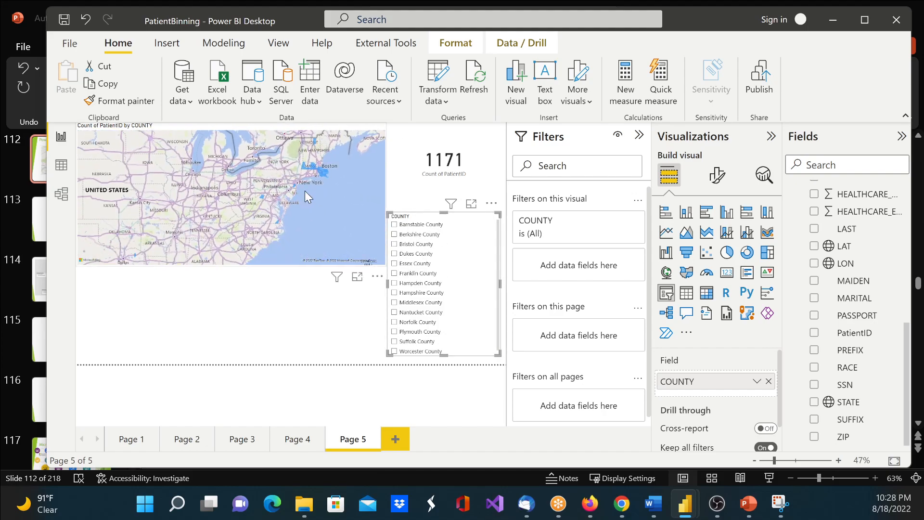
Examine the southeastern Massachusetts counties on the unfiltered map
scroll(325, 199, up, 3)
drag(325, 163, 195, 249)
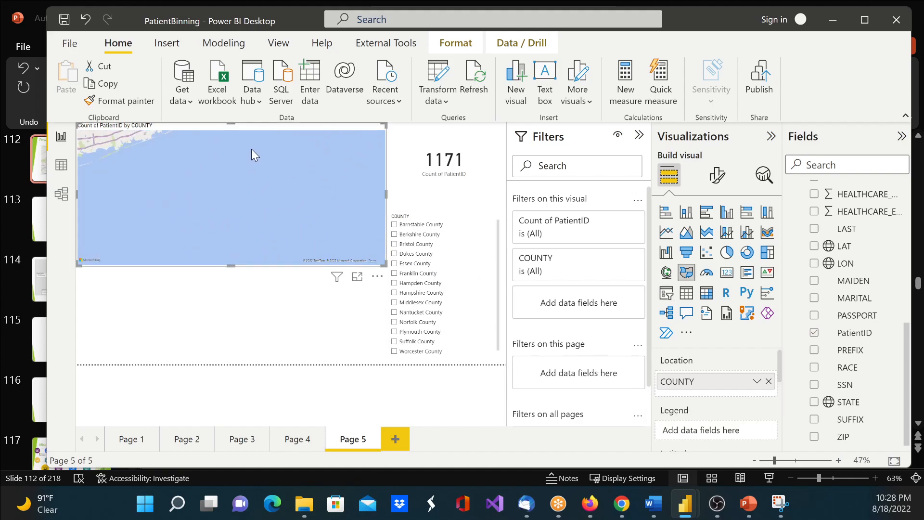
drag(250, 151, 217, 281)
drag(277, 159, 218, 209)
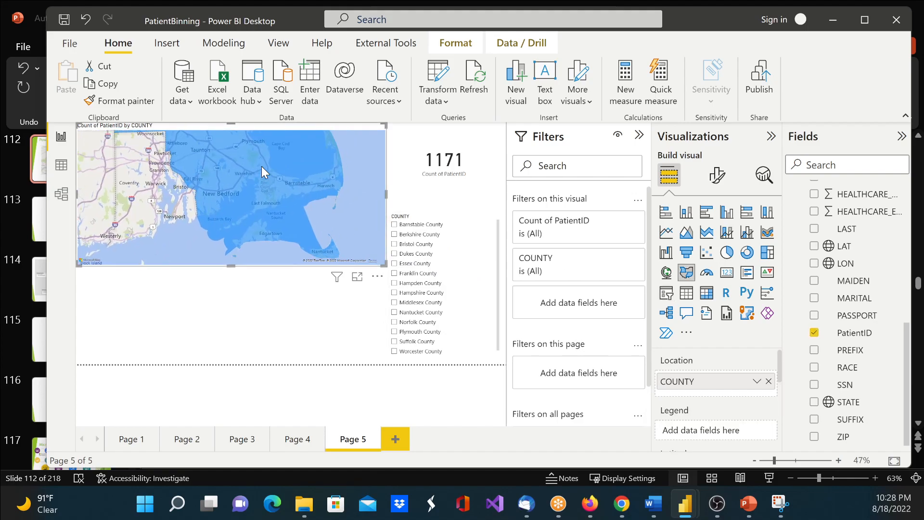
mouse_move(227, 159)
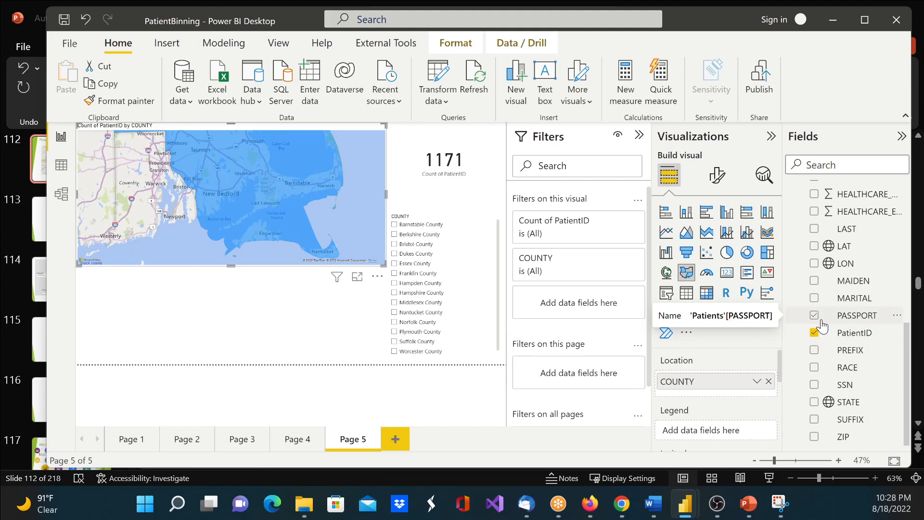
Create a measure named Female Patient in the Patients table and begin its formula with the CALCULATE function
scroll(822, 326, up, 6)
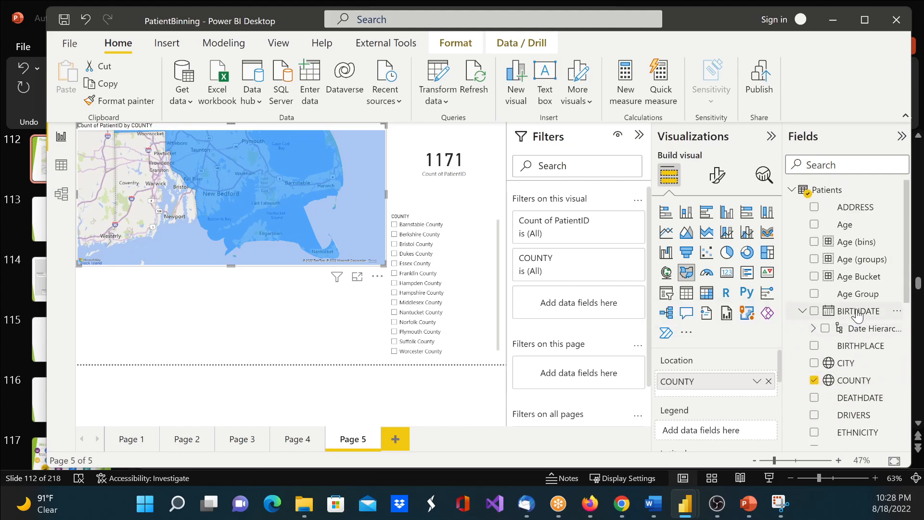
right_click(832, 195)
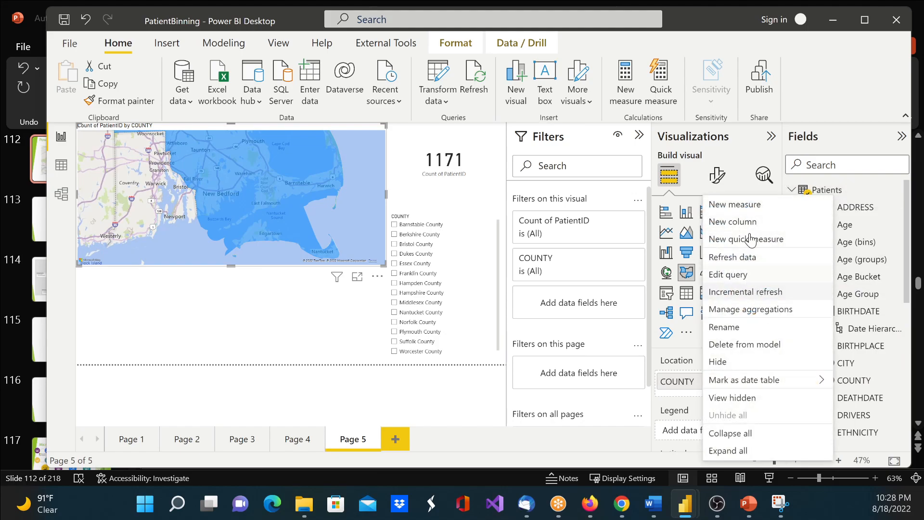
click(751, 206)
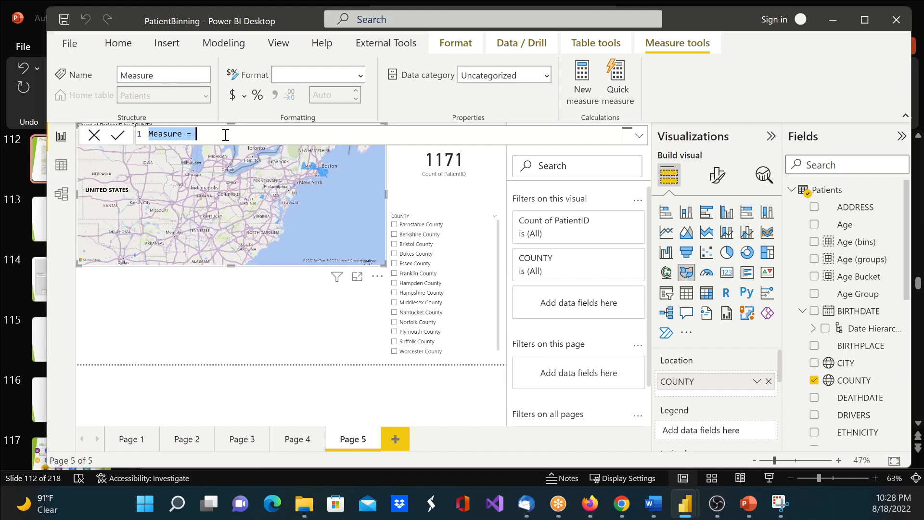
text(Fe)
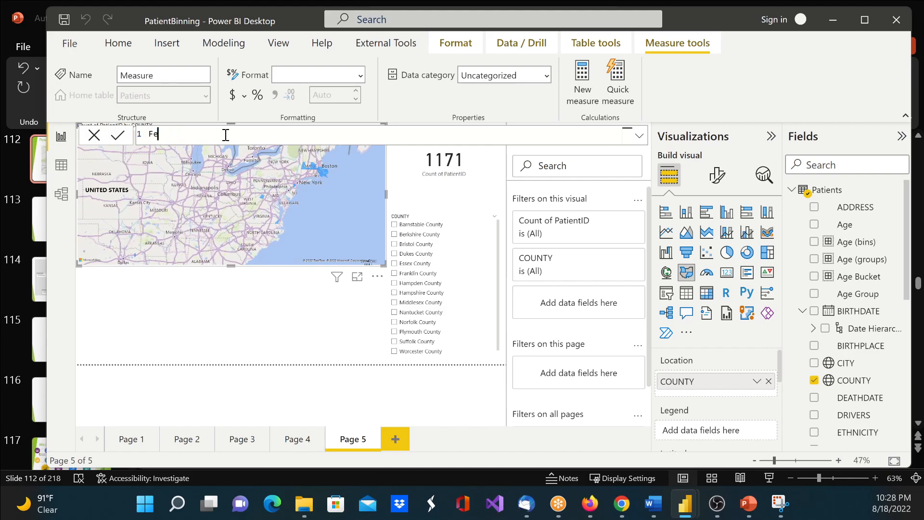
text(male patient)
text(ien)
text(calc)
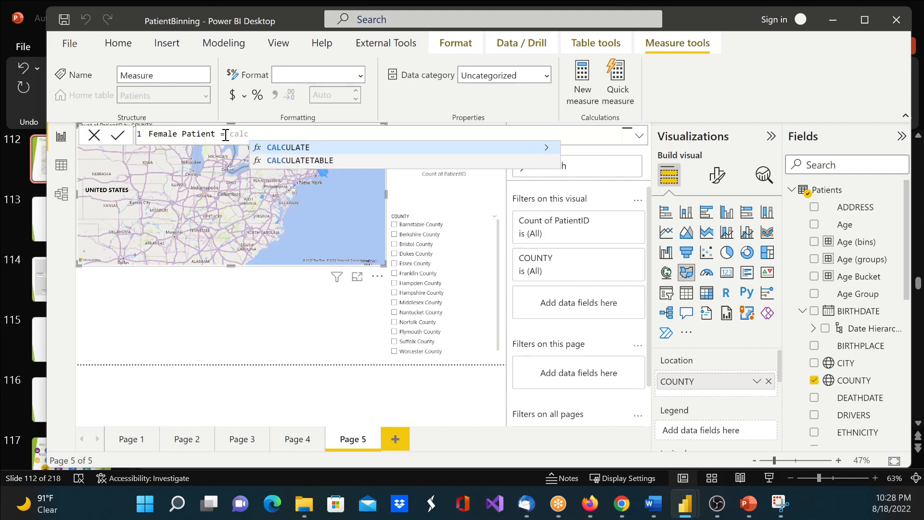
key(Tab)
Enter COUNT(Patients[PatientID]) as the expression argument of CALCULATE in the Female Patient measure
text(copun)
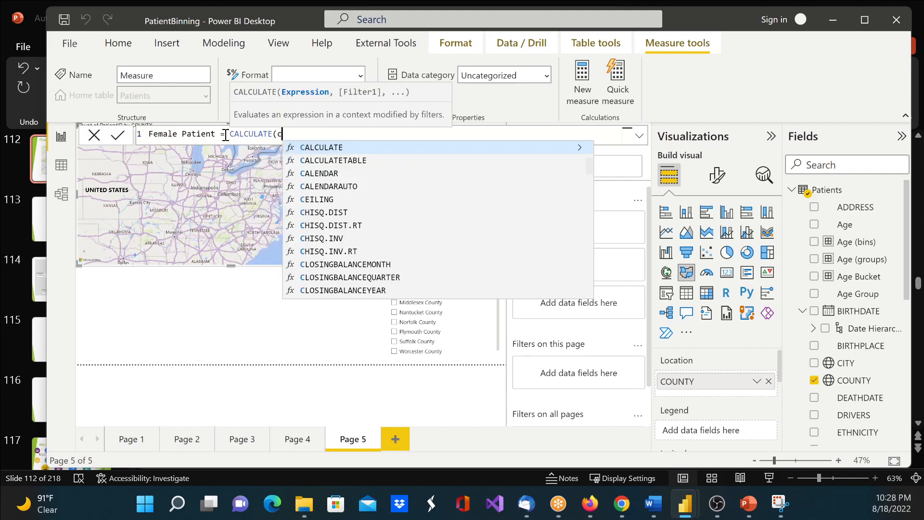
key(BackSpace)
key(BackSpace)
key(BackSpace)
key(BackSpace)
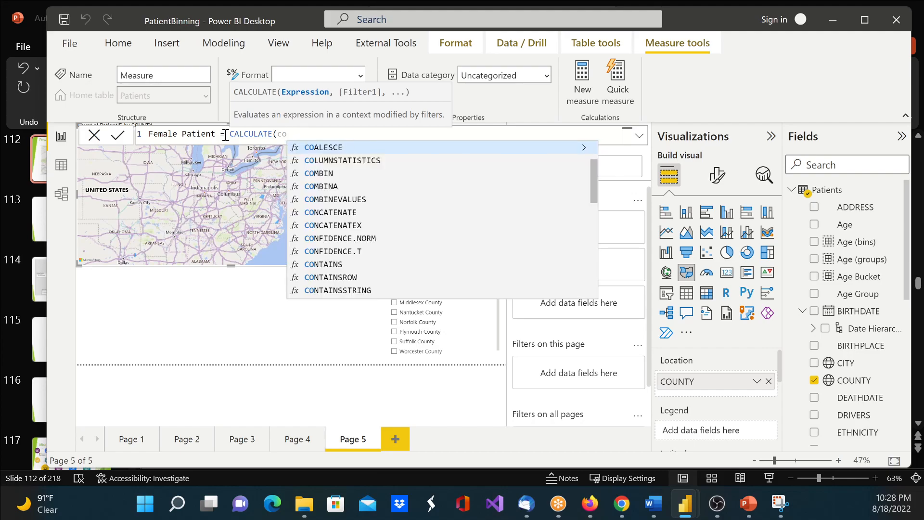
text(oun)
key(Tab)
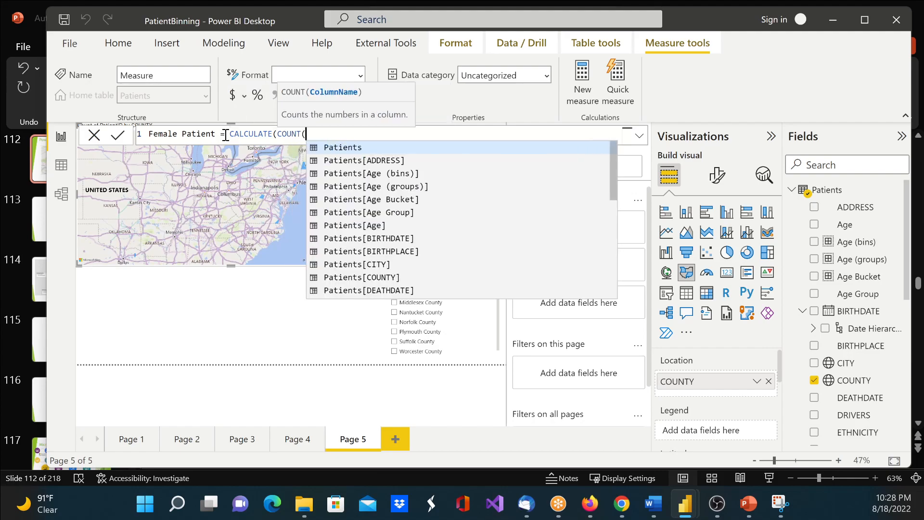
text(patient)
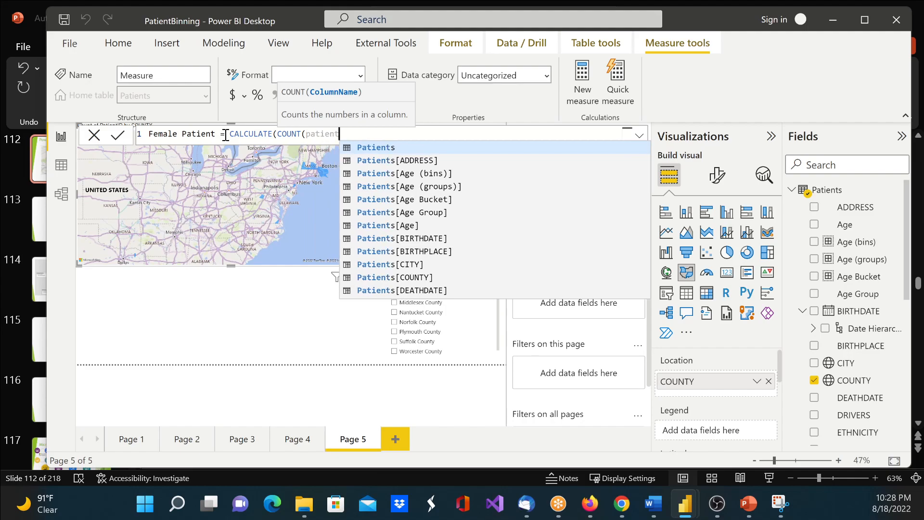
key(Down)
key(Down)
key(Down)
key(Down)
key(Down)
key(Down)
key(Down)
key(Down)
key(Down)
key(Down)
key(Down)
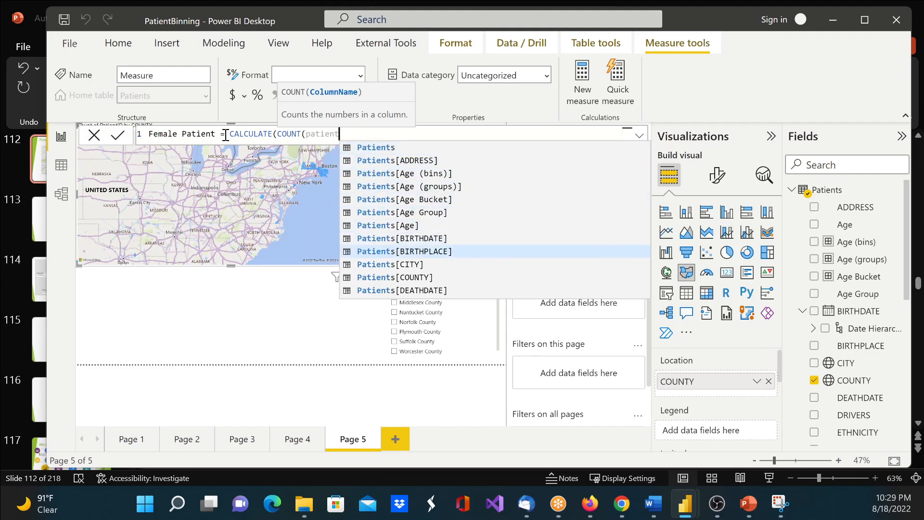
key(Down)
key(Down)
key(Down)
key(Down)
key(Down)
key(Down)
key(Down)
key(Down)
key(Down)
key(Down)
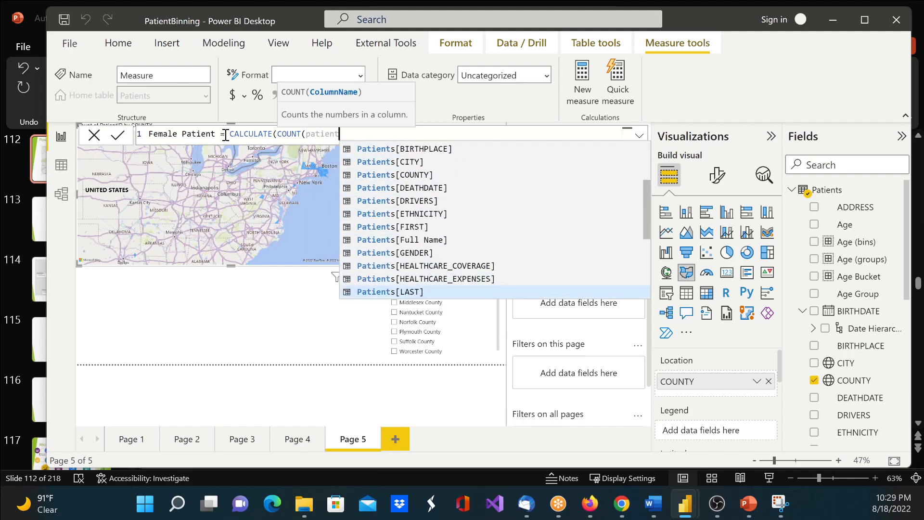
key(Down)
key(Down)
key(Down)
key(Down)
key(Down)
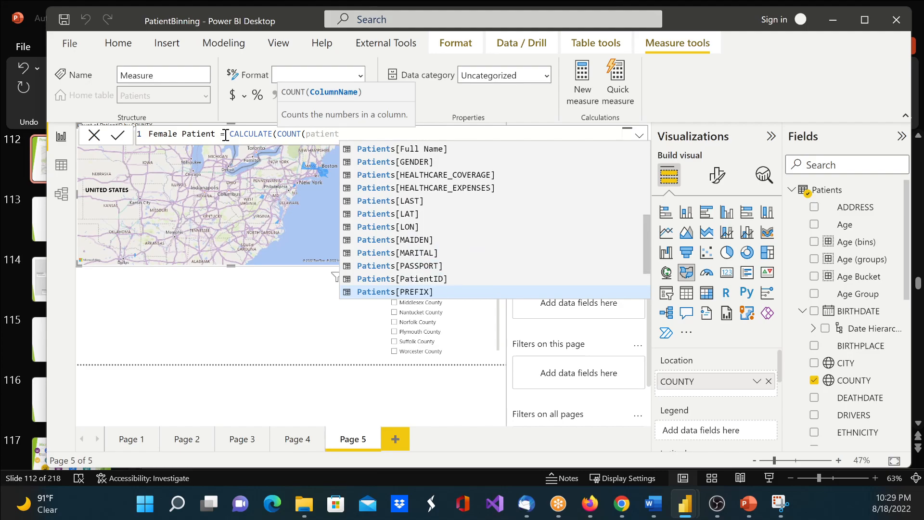
key(Up)
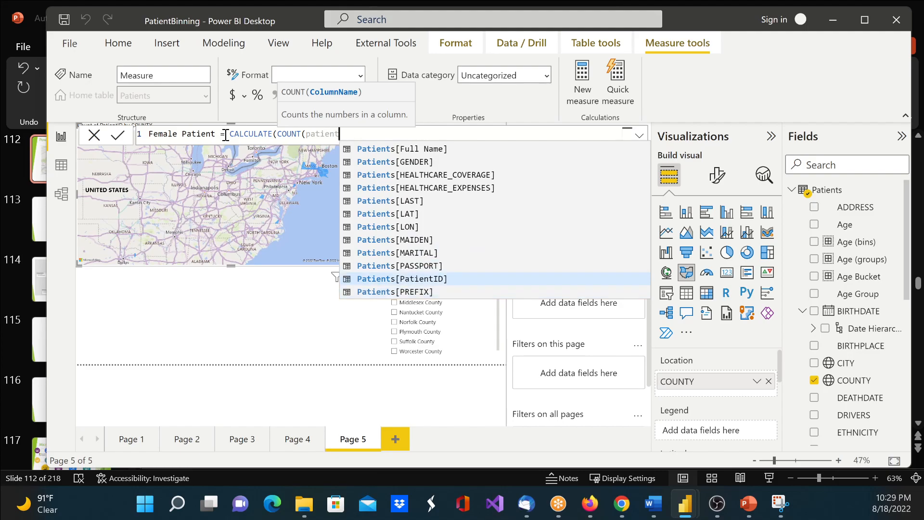
key(Tab)
text(,)
key(BackSpace)
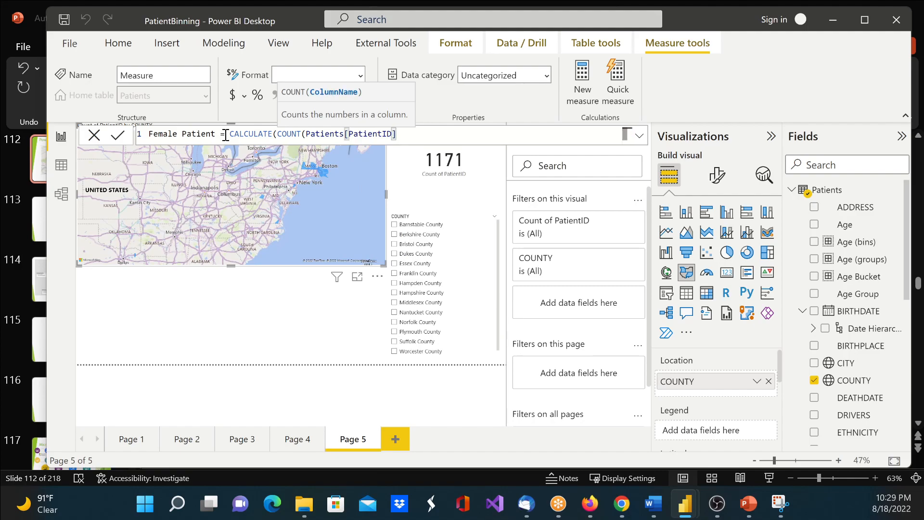
text(),)
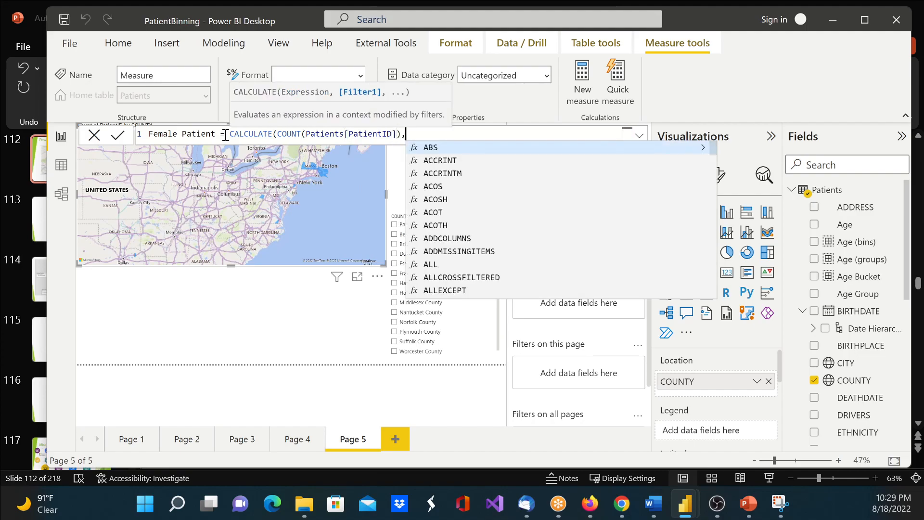
Complete the Female Patient formula with the filter Patients[GENDER]="F" and commit the measure
text(genbder)
key(BackSpace)
key(BackSpace)
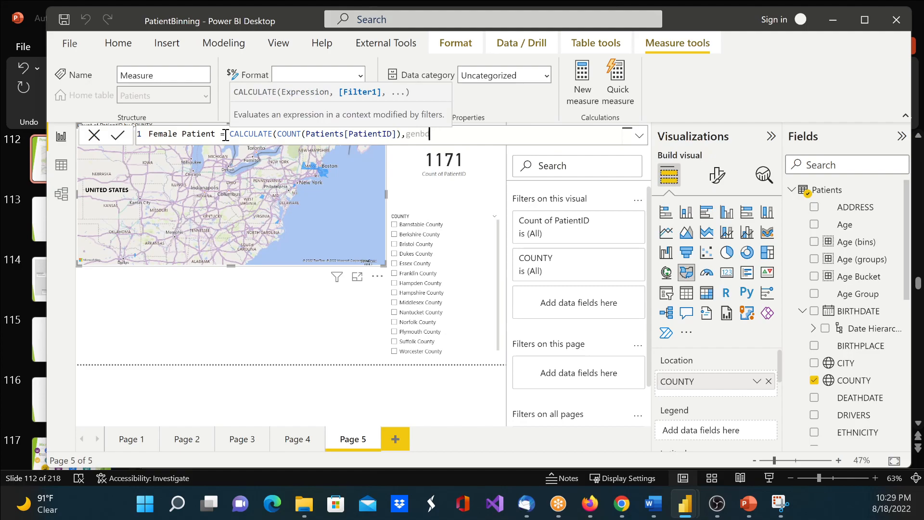
key(BackSpace)
key(BackSpace)
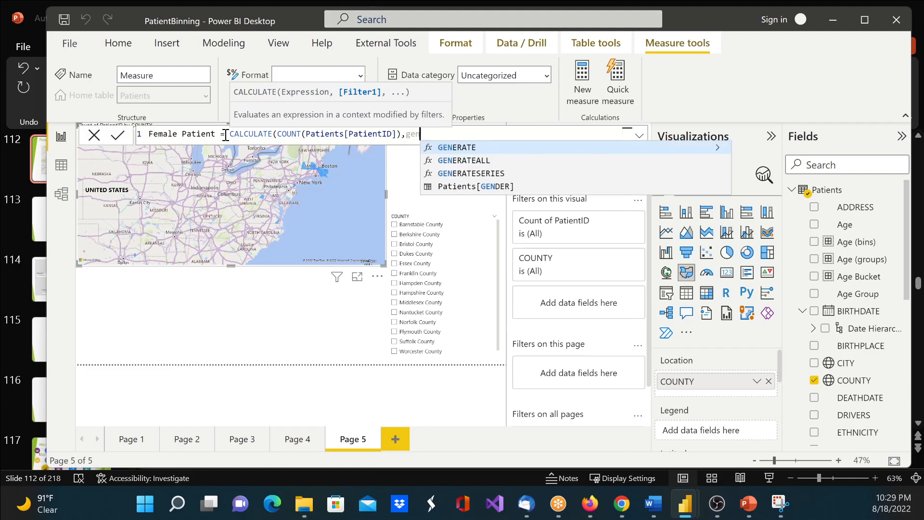
key(Down)
key(Down)
key(Down)
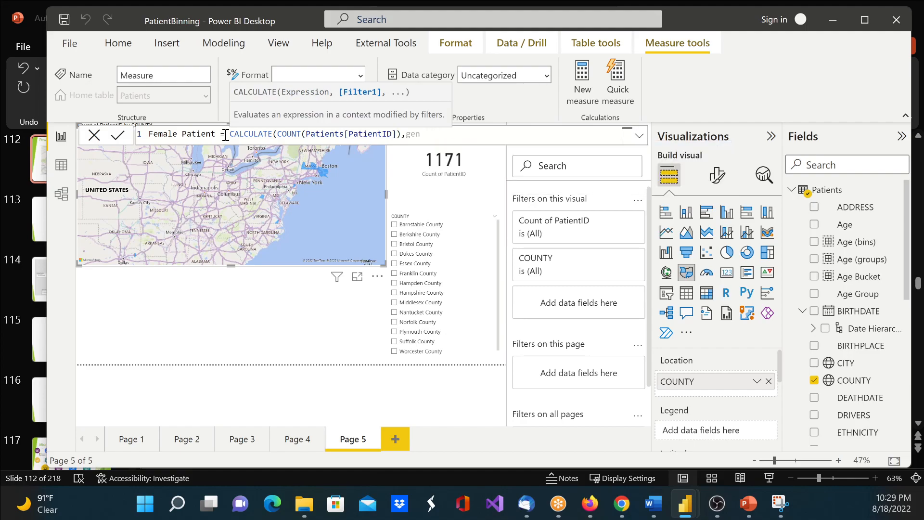
key(BackSpace)
text(de)
key(Tab)
text(="F"))
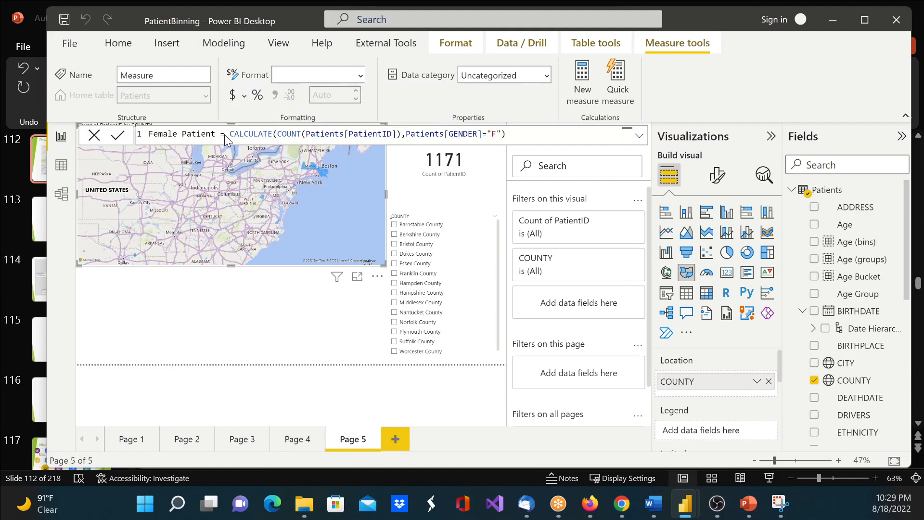
key(Return)
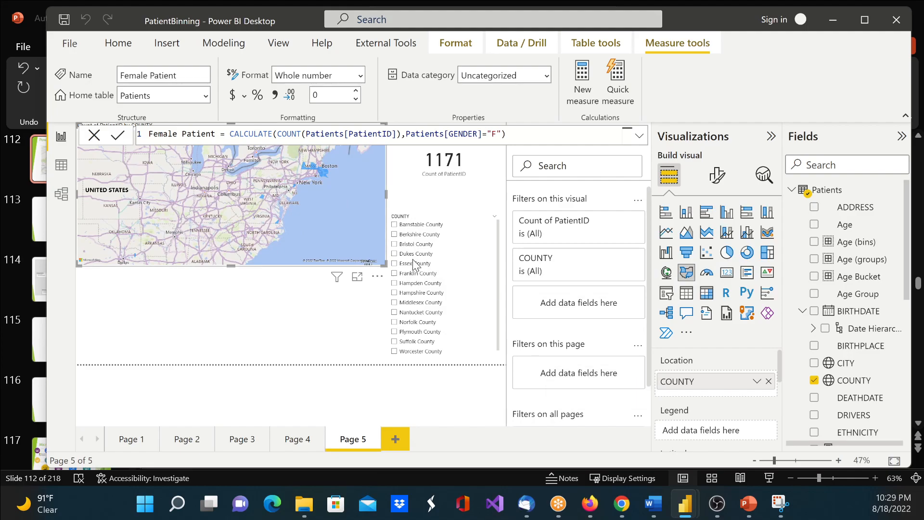
Add the Female Patient measure to the map's tooltips below Count of PatientID and check the tooltip for Plymouth County
scroll(706, 394, down, 3)
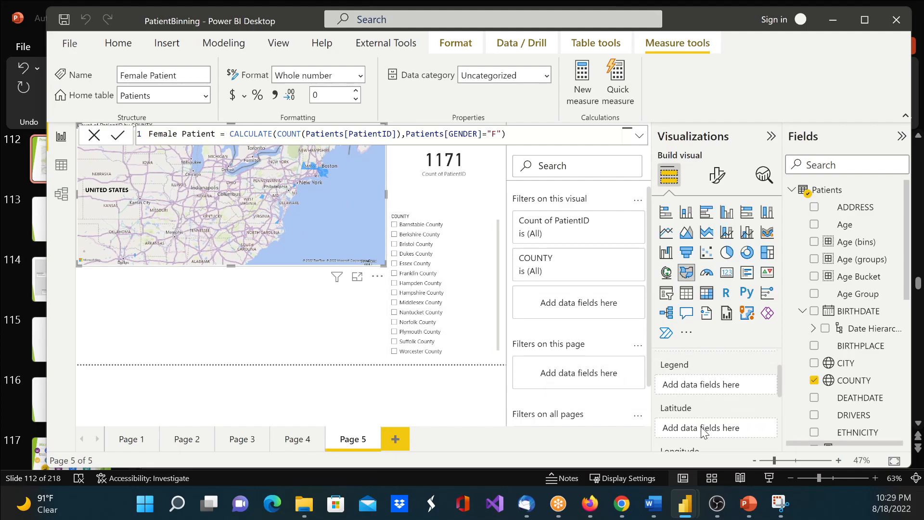
scroll(709, 428, down, 4)
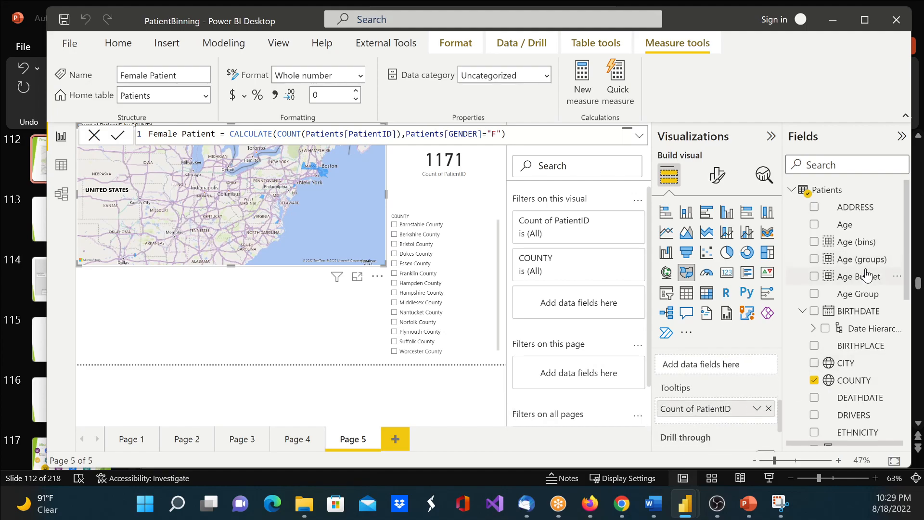
scroll(869, 308, down, 3)
scroll(870, 320, down, 5)
scroll(872, 323, up, 3)
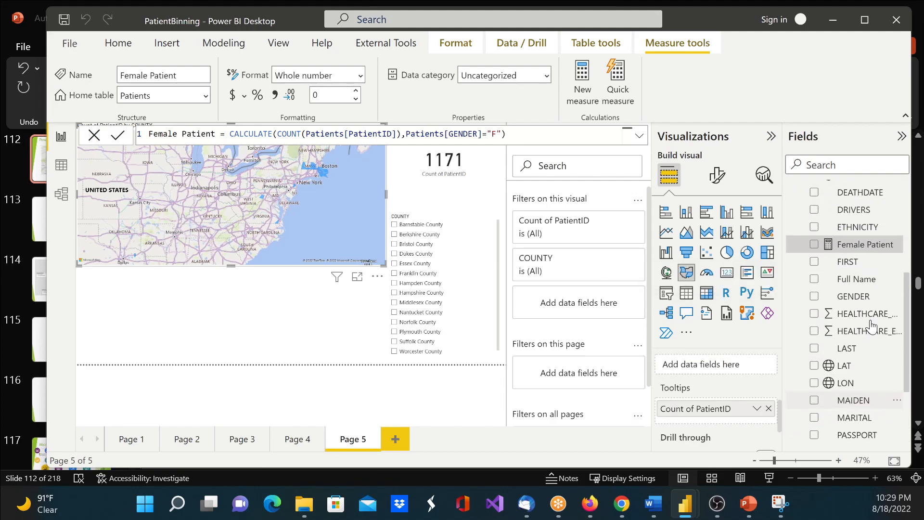
drag(856, 244, 717, 425)
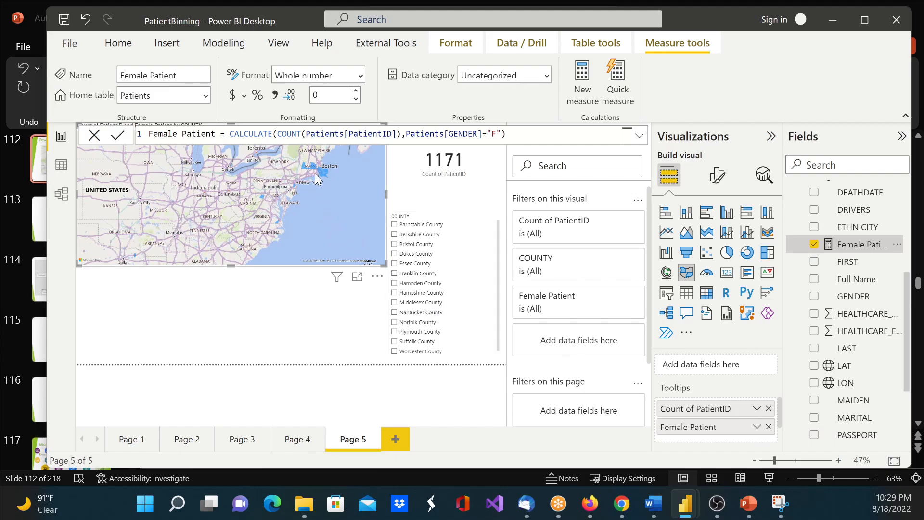
mouse_move(319, 171)
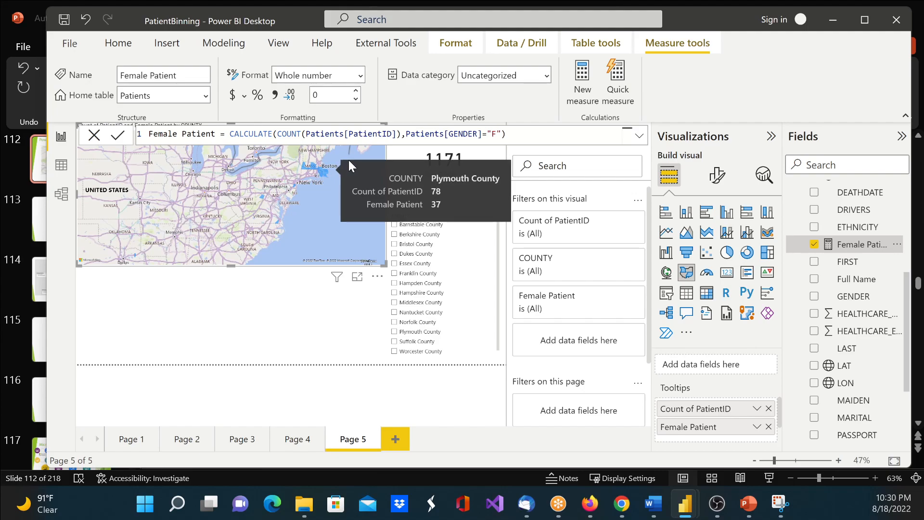
Rename the Female Patient measure to Count of Female Patients in its formula
click(165, 136)
text(Count of)
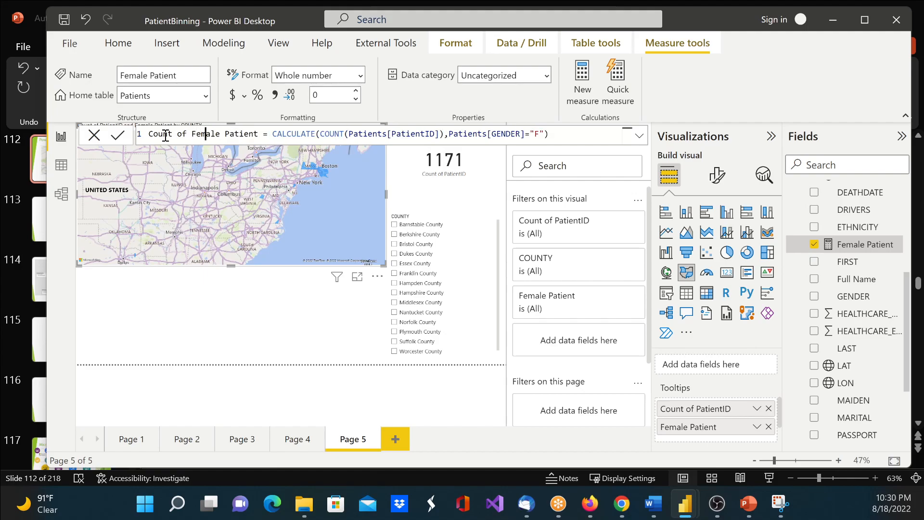
key(Right)
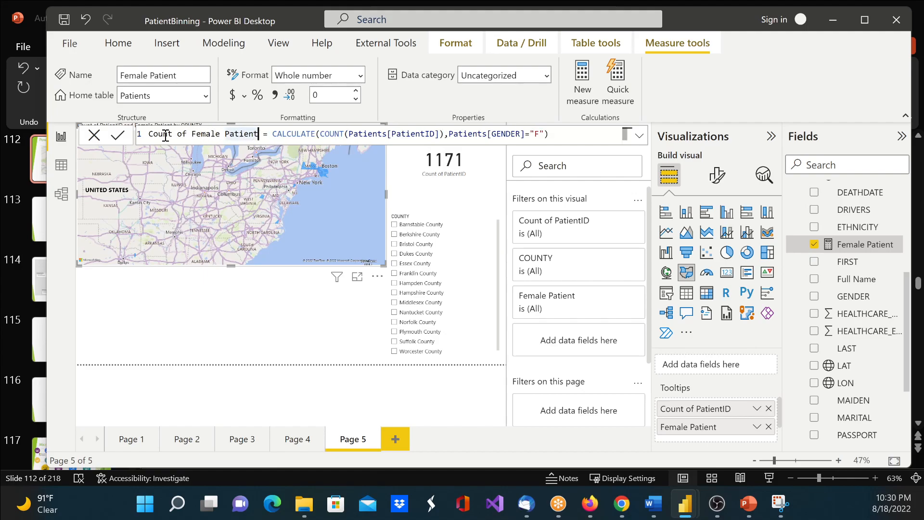
text(s)
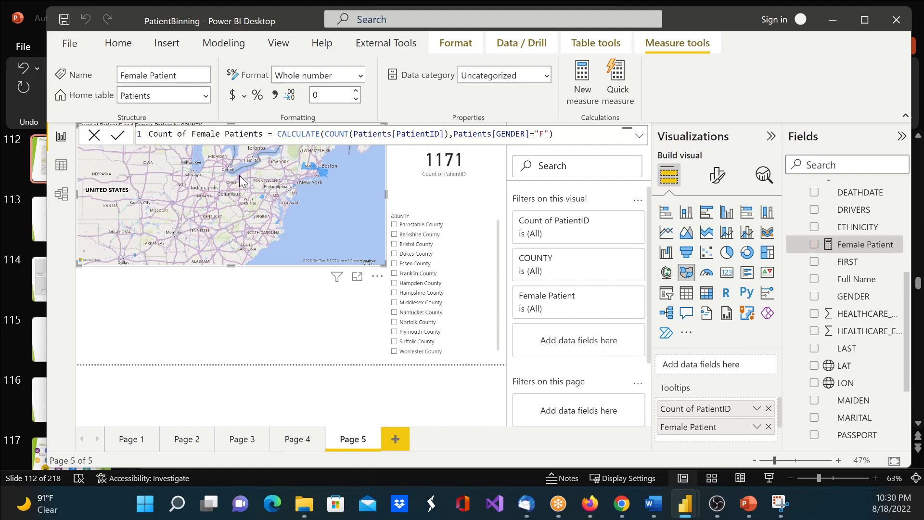
Commit the measure name Count of Female Patients and check the map tooltips for Bristol County and its neighbouring Massachusetts counties
key(Return)
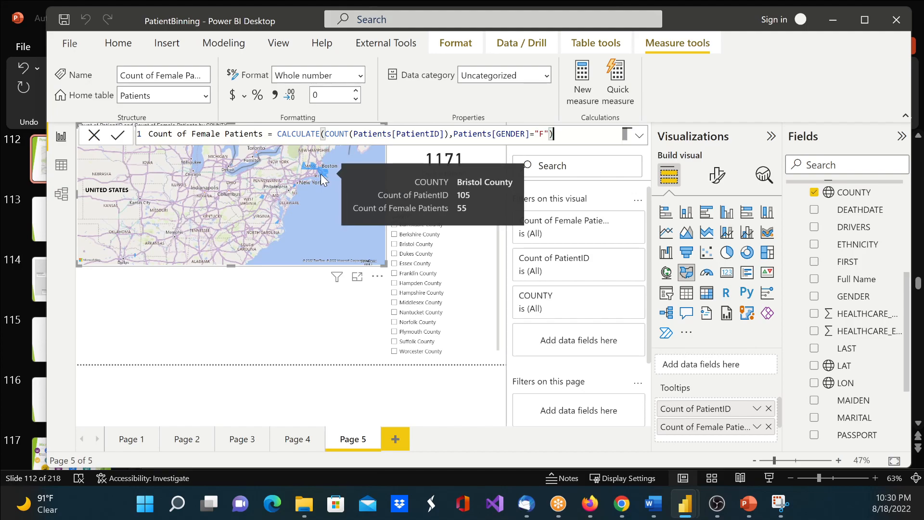
scroll(306, 183, up, 3)
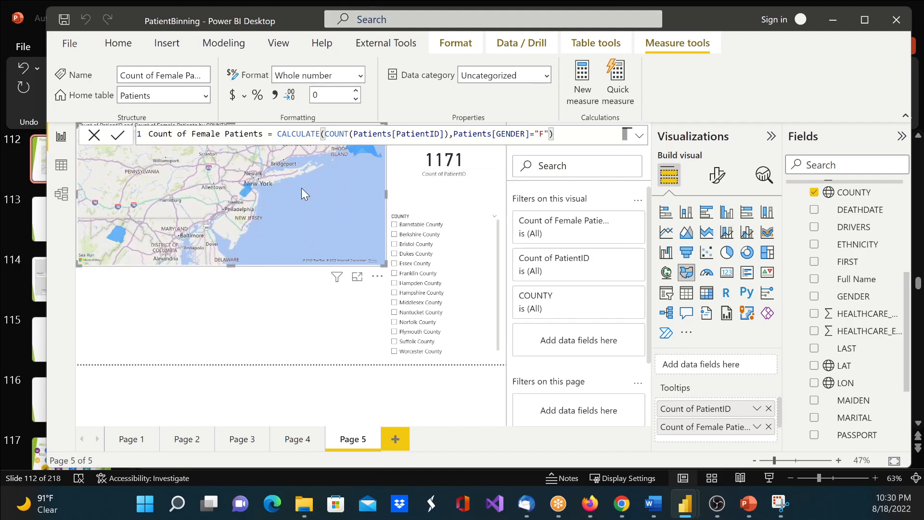
drag(302, 187, 260, 216)
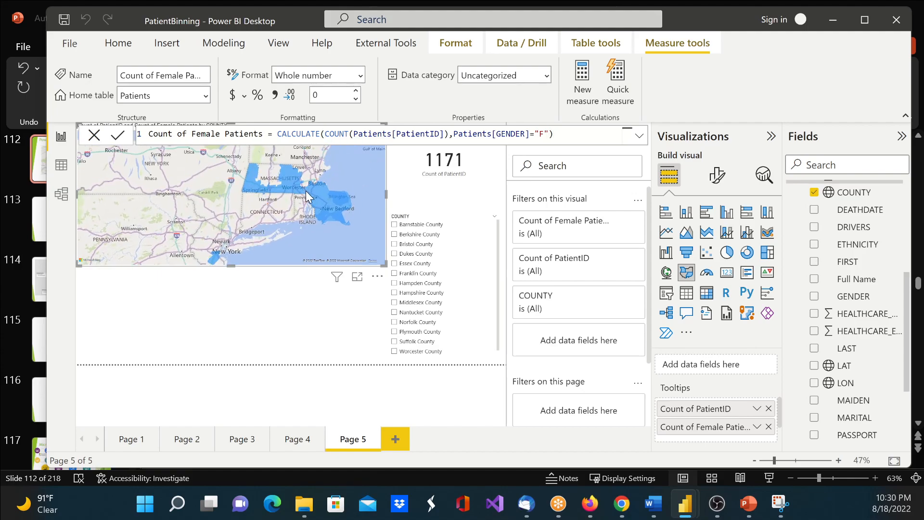
mouse_move(316, 198)
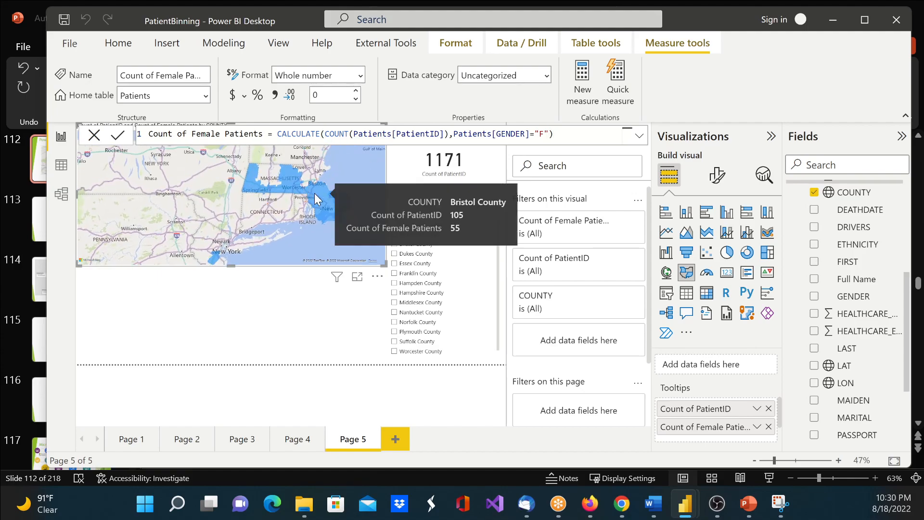
mouse_move(292, 190)
mouse_move(258, 194)
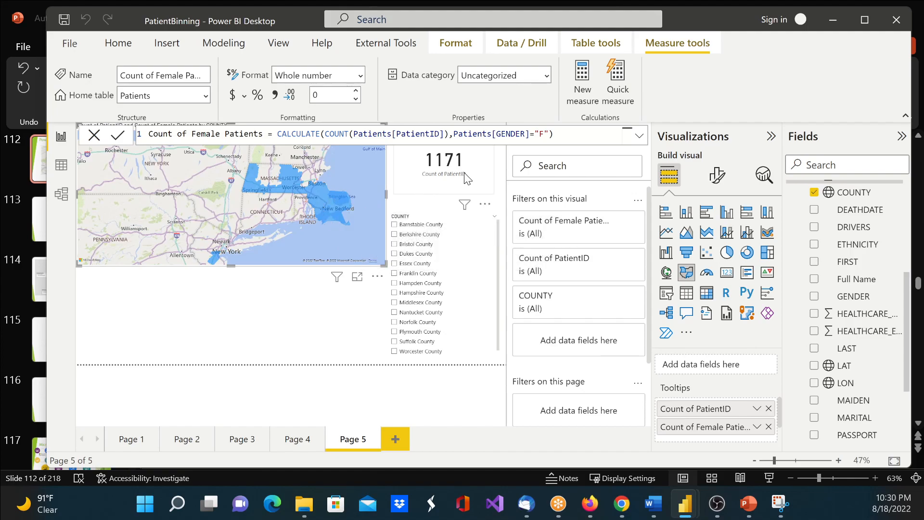
Filter the page to Bristol County with the county slicer and check the patient count card and the map tooltip
click(396, 244)
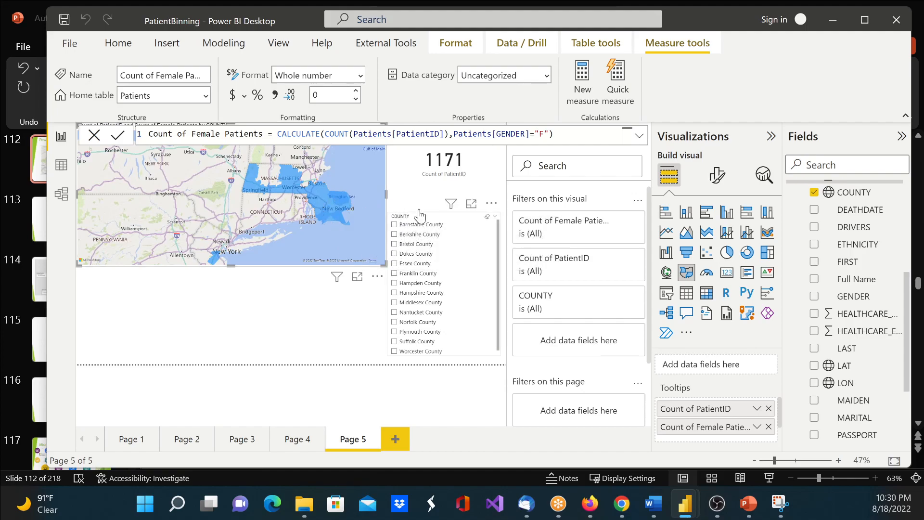
click(457, 177)
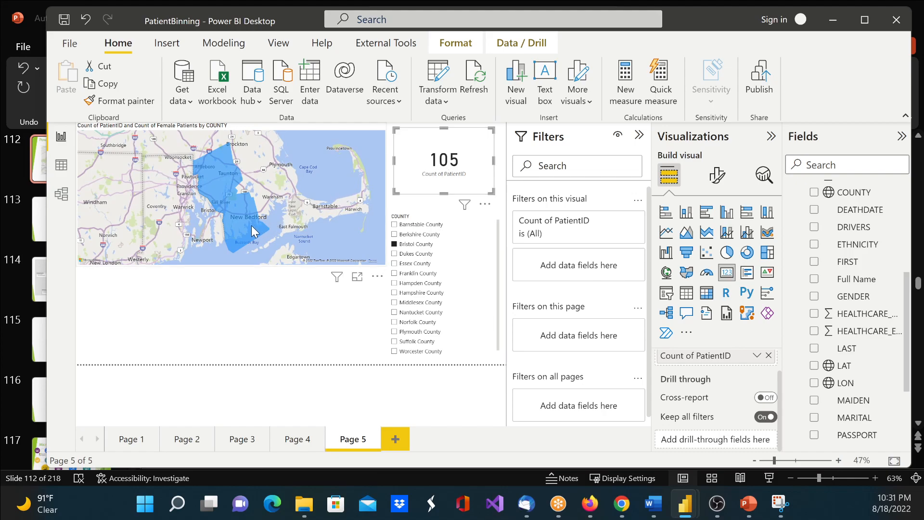
mouse_move(254, 231)
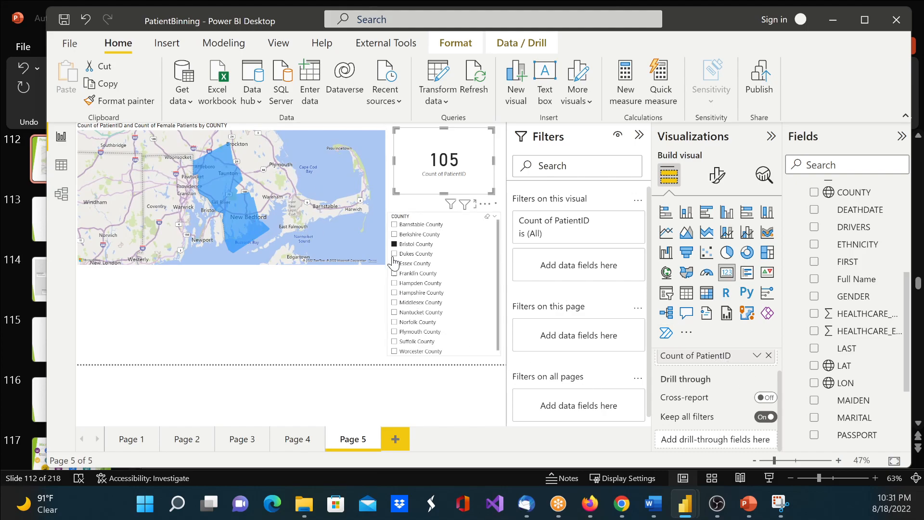
click(368, 220)
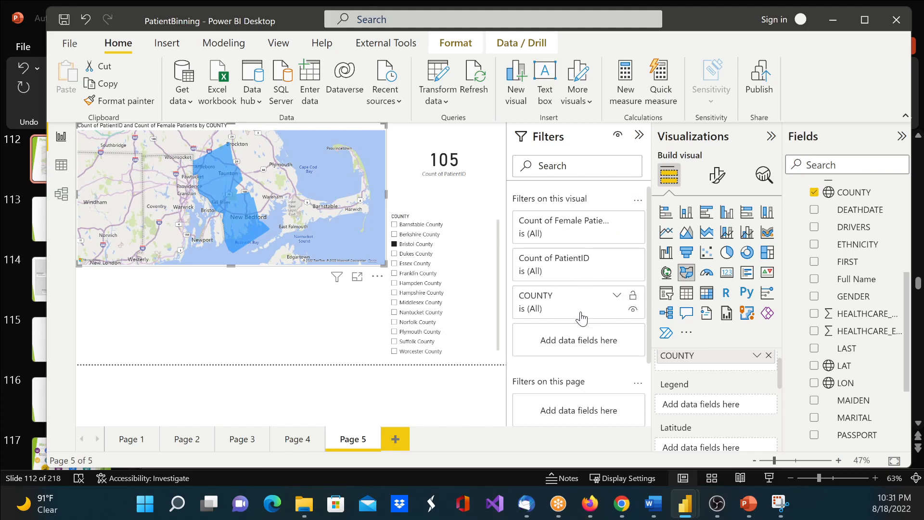
Filter the page by Franklin, Hampshire, Middlesex and Nantucket County one at a time, ending with Norfolk County selected in the slicer
click(395, 273)
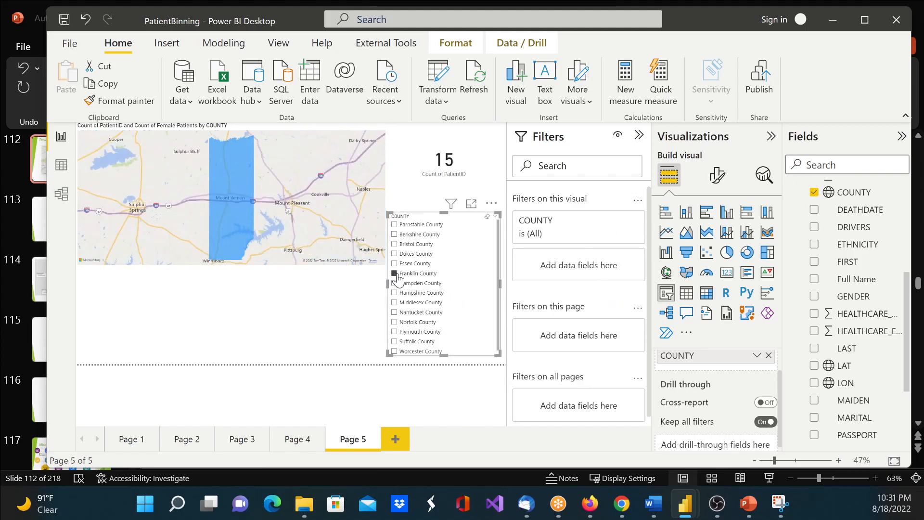
click(396, 293)
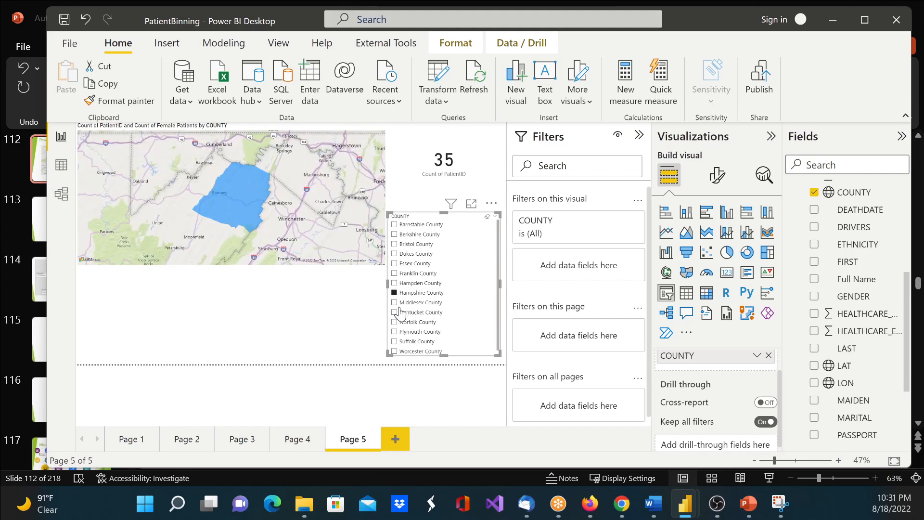
click(396, 303)
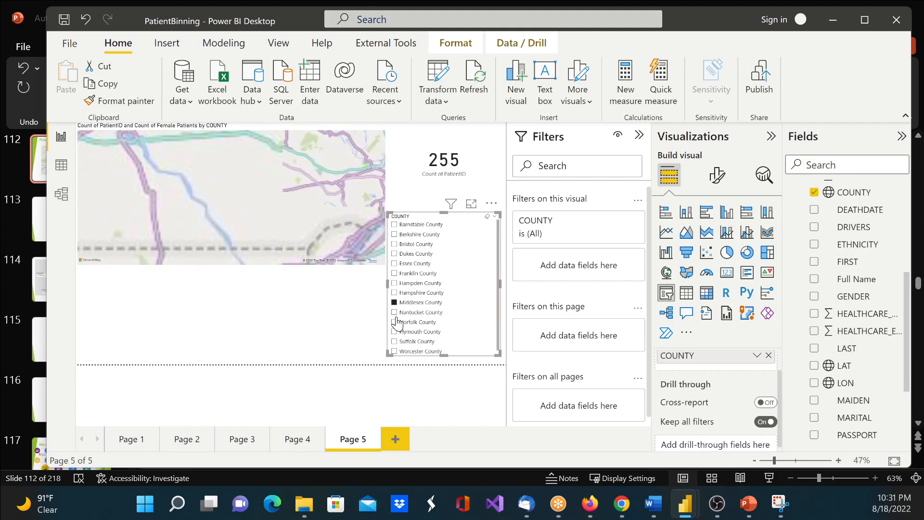
click(395, 313)
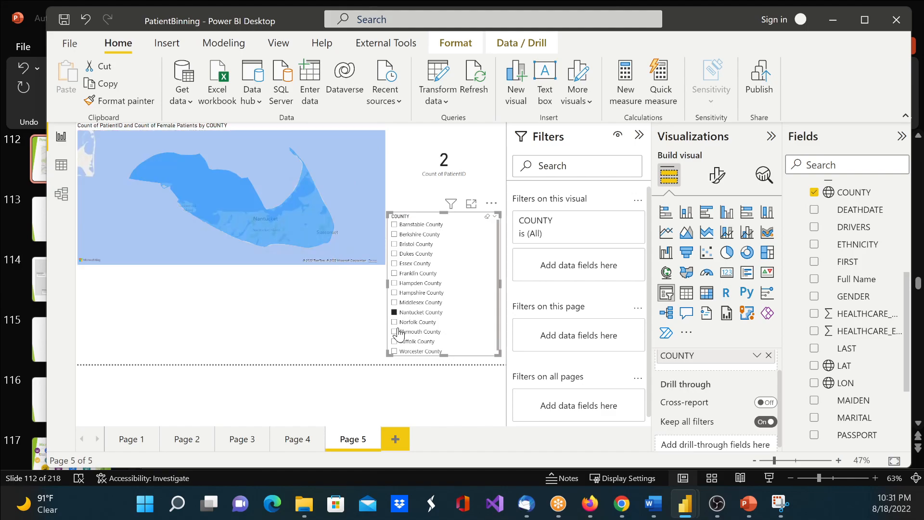
click(395, 323)
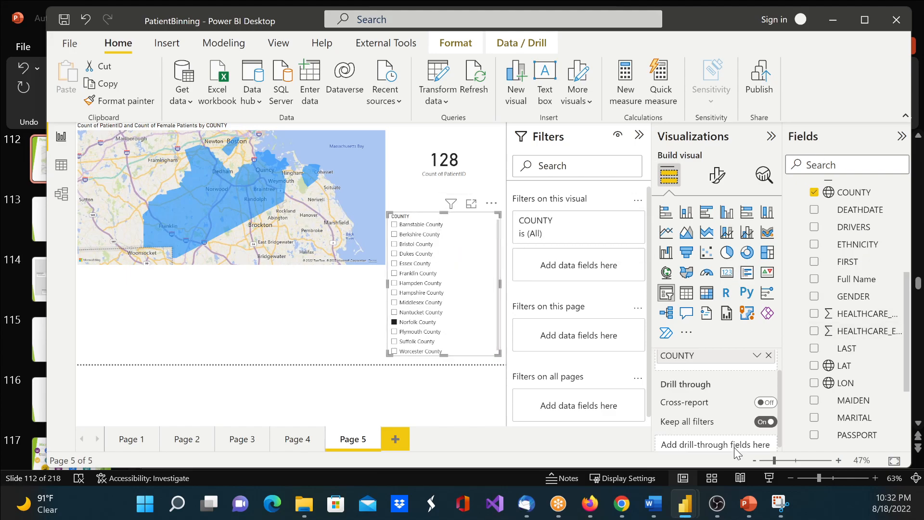
Switch between the PowerPoint presentation and the Power BI report to compare the Map Visual slide with the map, ending in PowerPoint
click(755, 495)
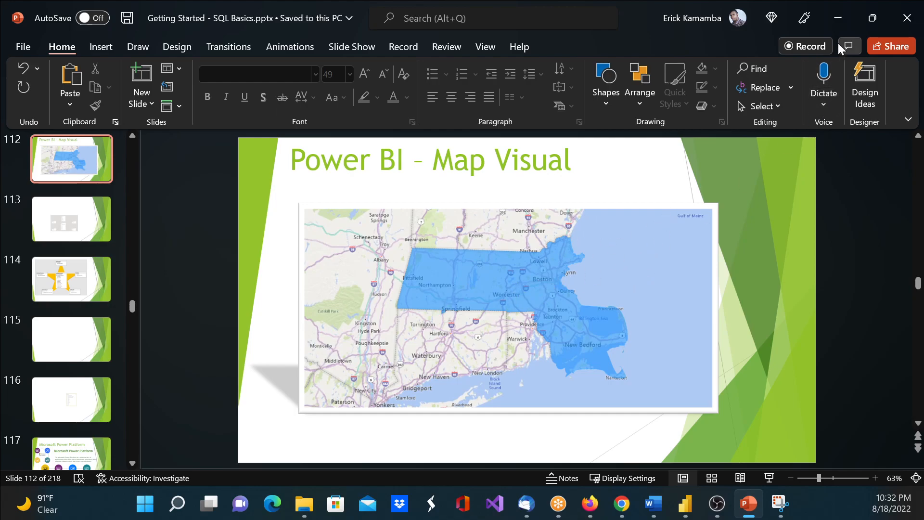
click(836, 26)
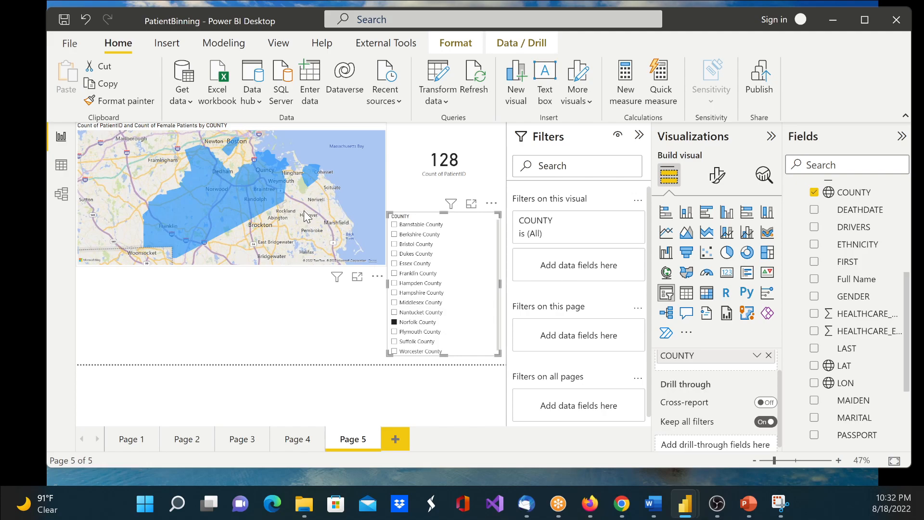
click(758, 502)
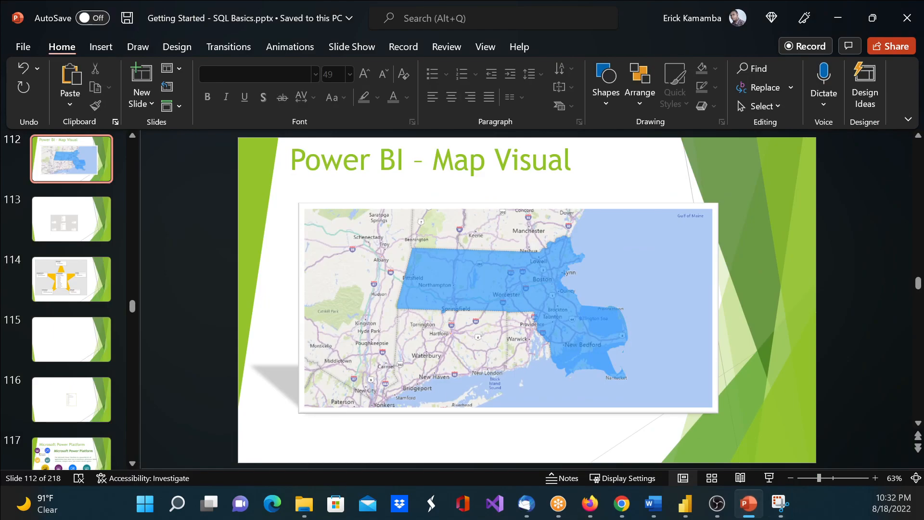